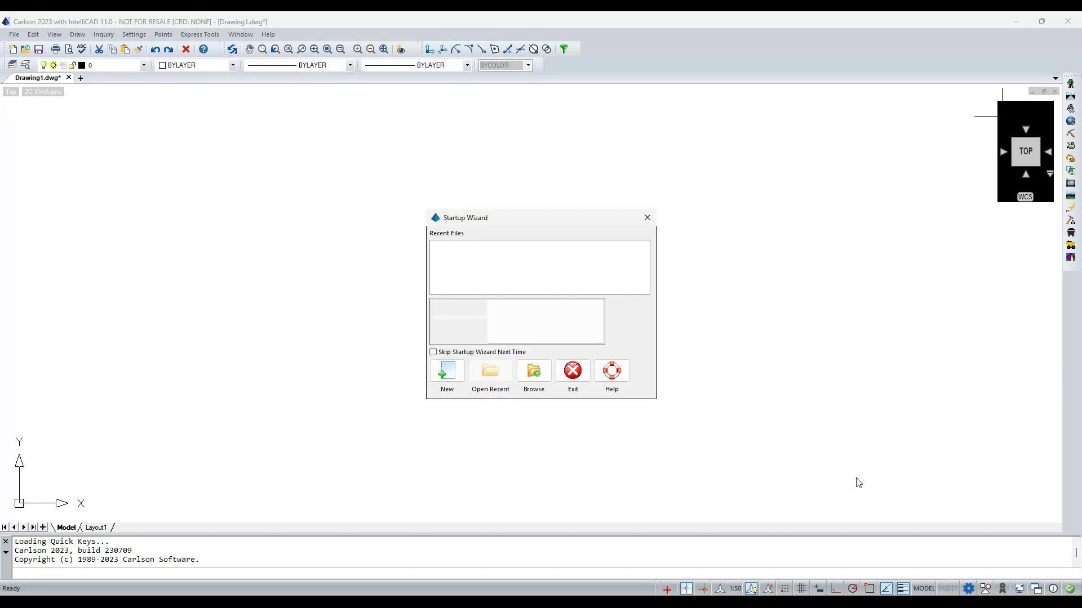
# Open the drawing I44 EB M1-2 5-16-23 C-REV.dxf from the Client Data\Laser Specialists\TGT project folder
pyautogui.click(531, 374)
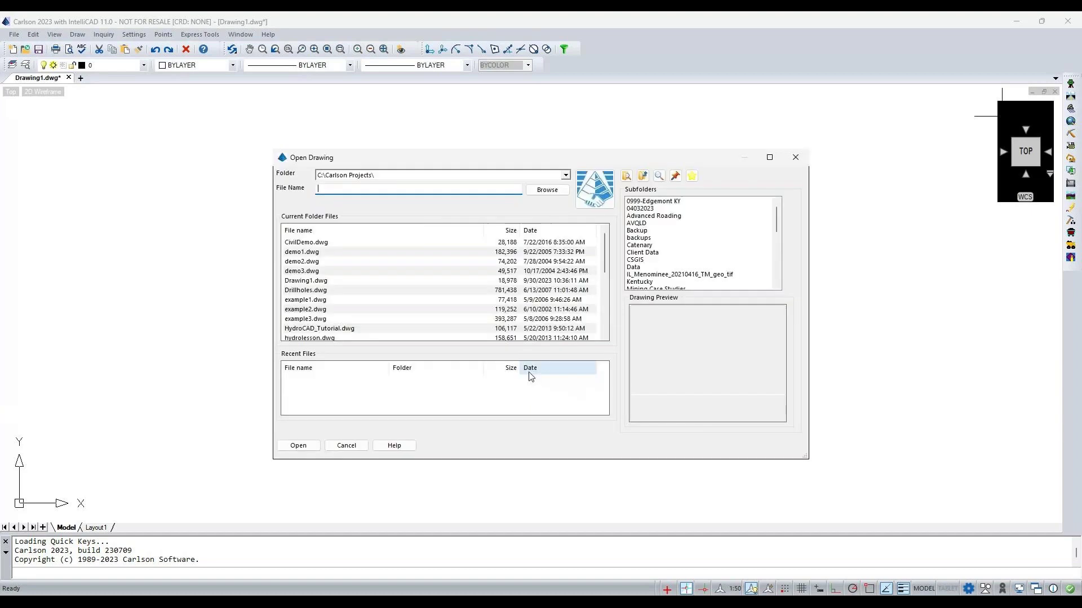
pyautogui.click(566, 176)
pyautogui.click(473, 192)
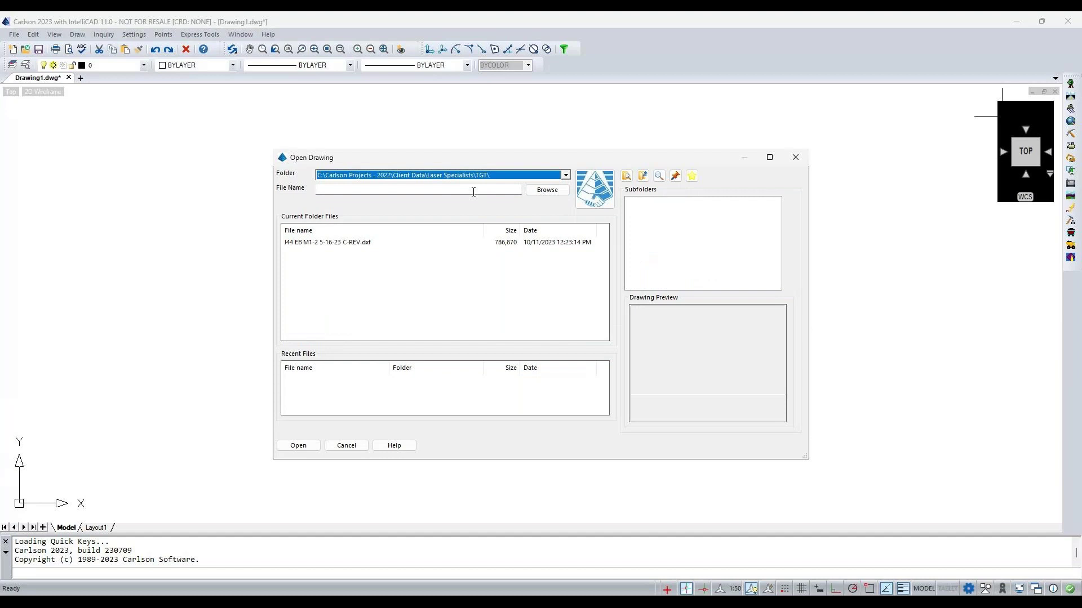
pyautogui.click(313, 243)
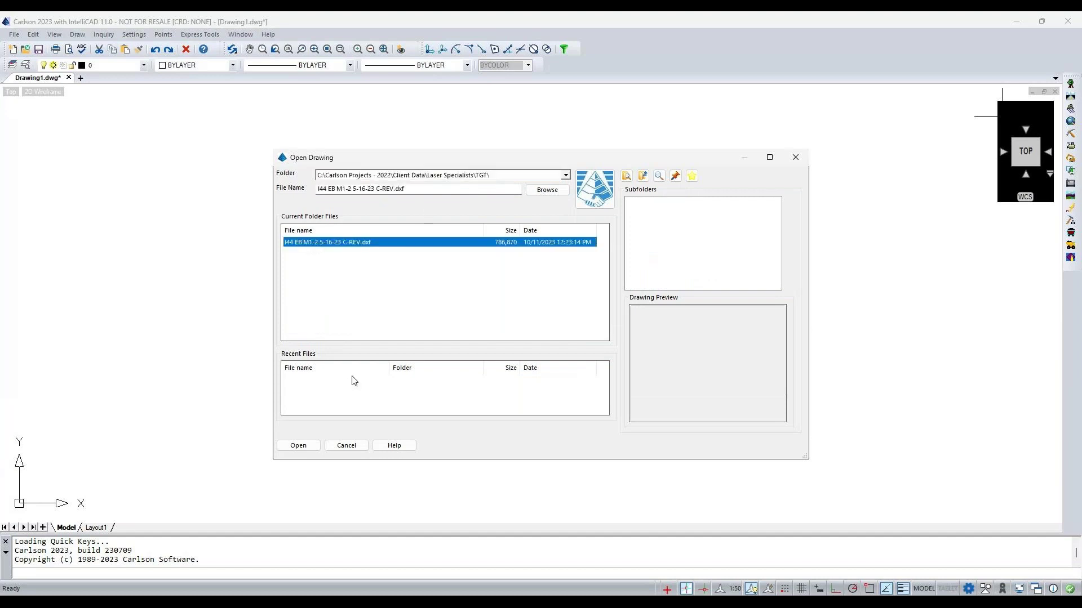
pyautogui.click(299, 445)
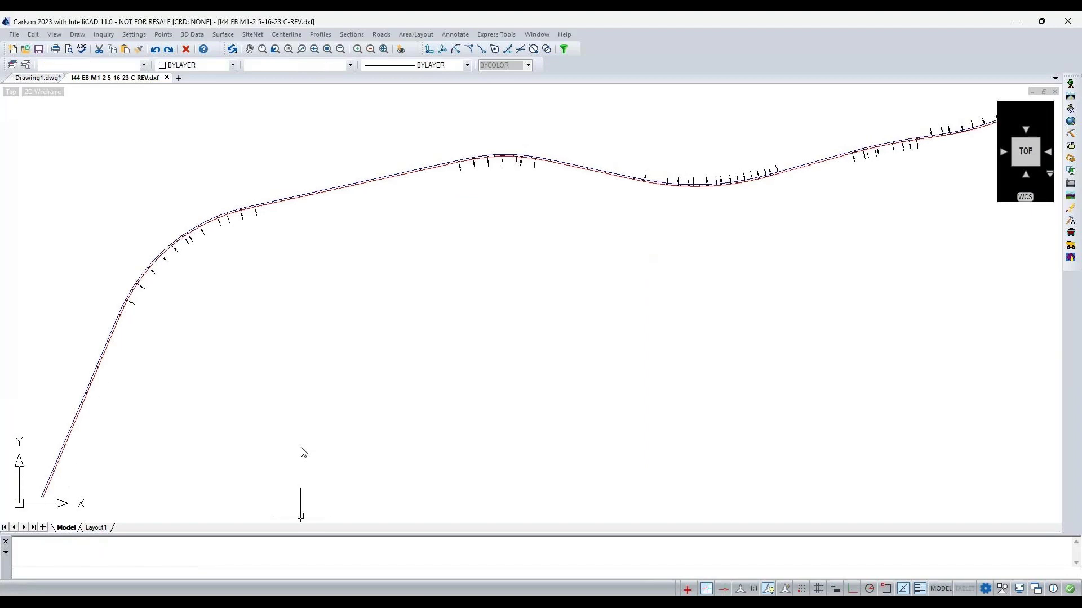
# Save the drawing as I44 EB M1-2 5-16-23 C-REV in AutoCAD 2018 DWG format in the TGT folder
pyautogui.write('sa')
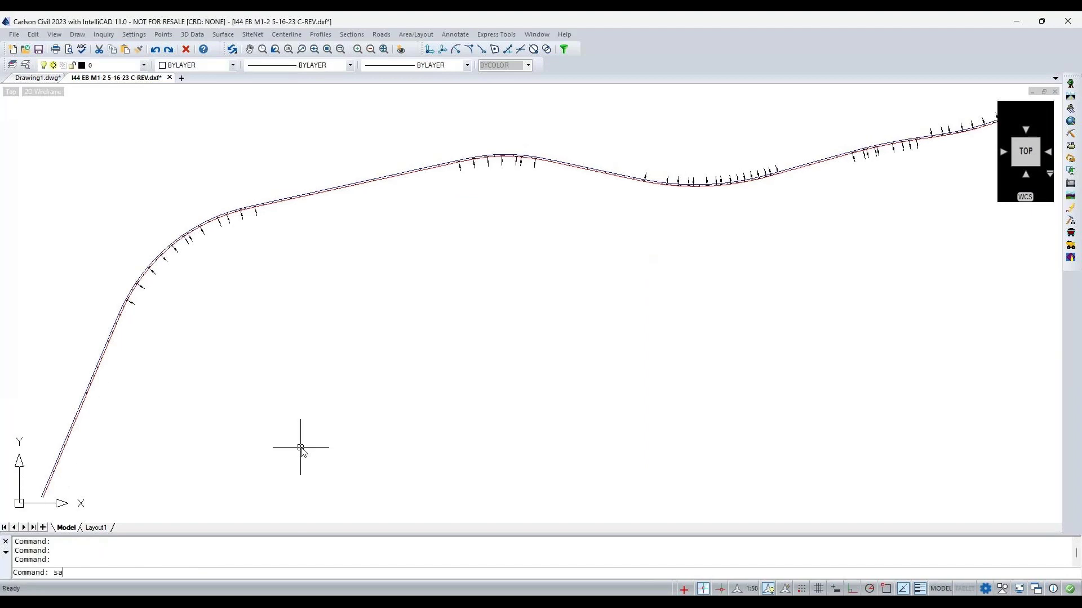
pyautogui.write('veas')
pyautogui.press('Return')
pyautogui.click(367, 459)
pyautogui.press('BackSpace')
pyautogui.press('BackSpace')
pyautogui.press('BackSpace')
pyautogui.press('Tab')
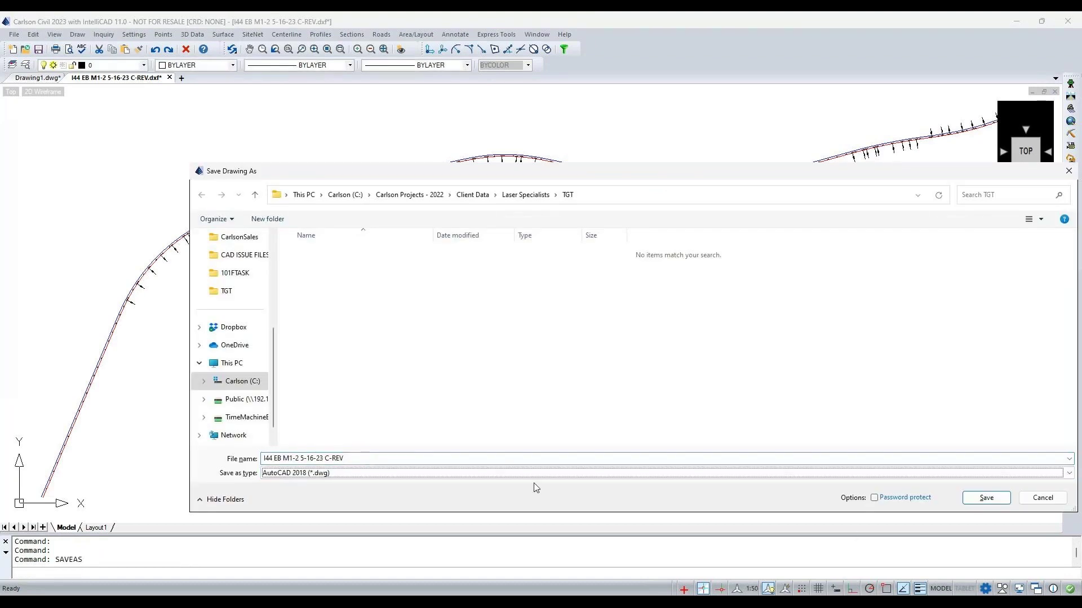
pyautogui.click(986, 498)
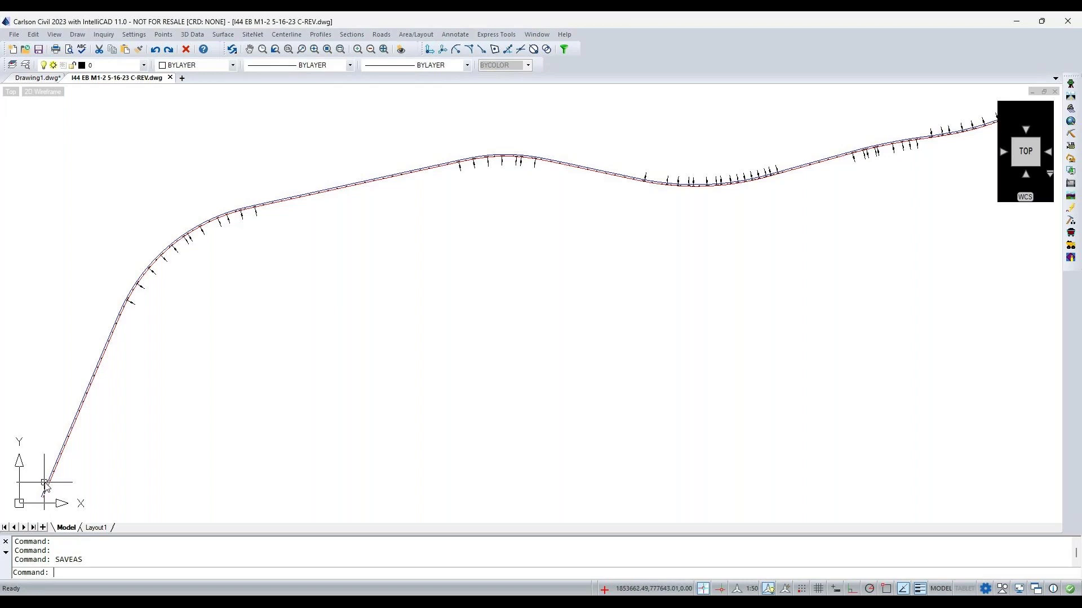
# Start the Section Alignment Editor and create the section alignment file I44 EB M1-2 5-16-23 C-REV.mxs
pyautogui.click(385, 36)
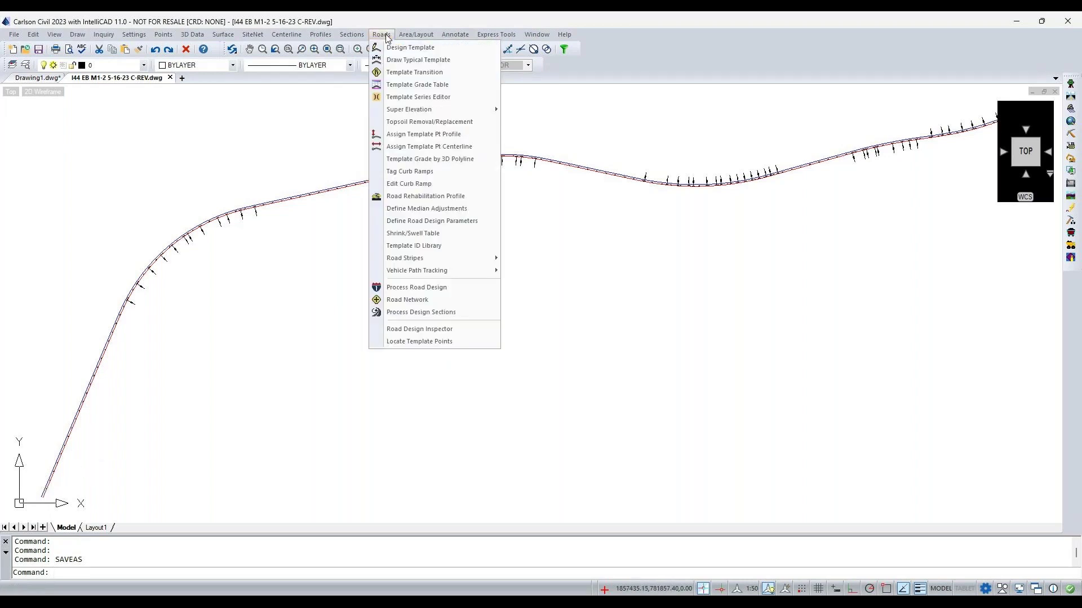
pyautogui.moveTo(351, 35)
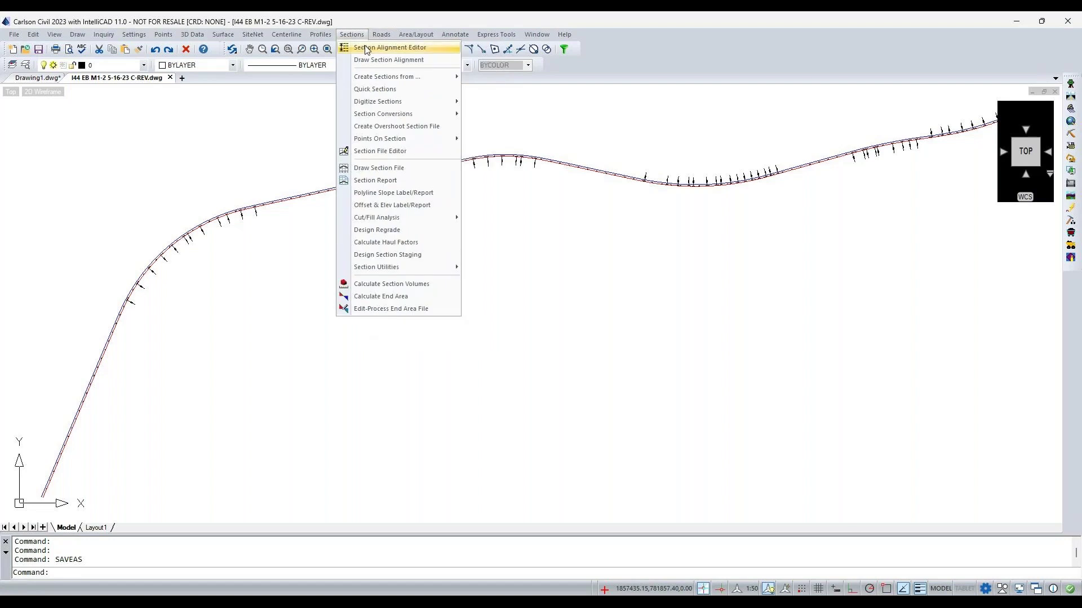
pyautogui.click(367, 49)
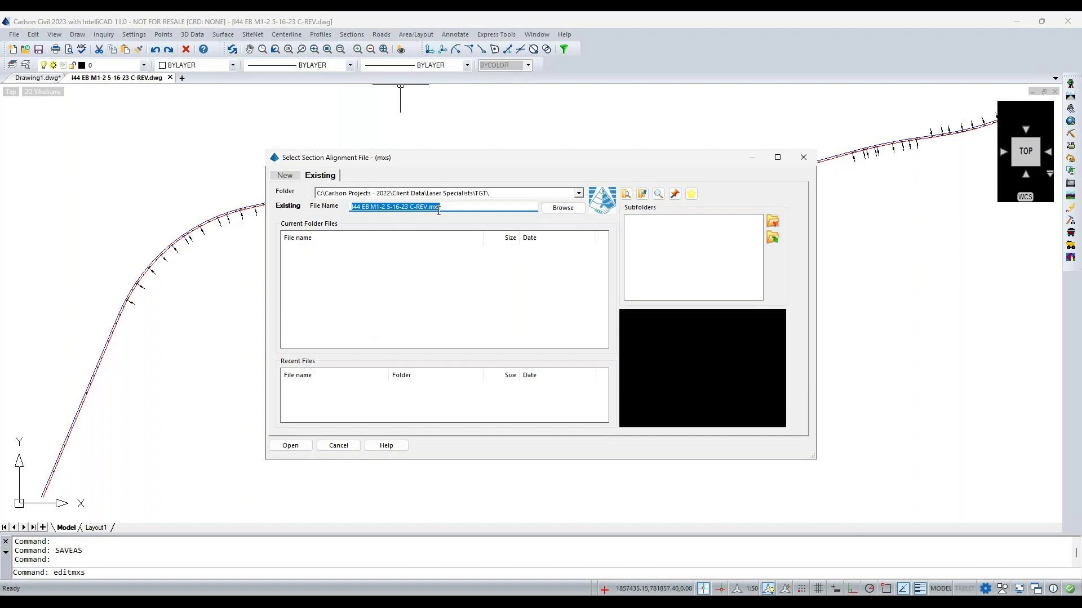
pyautogui.click(293, 449)
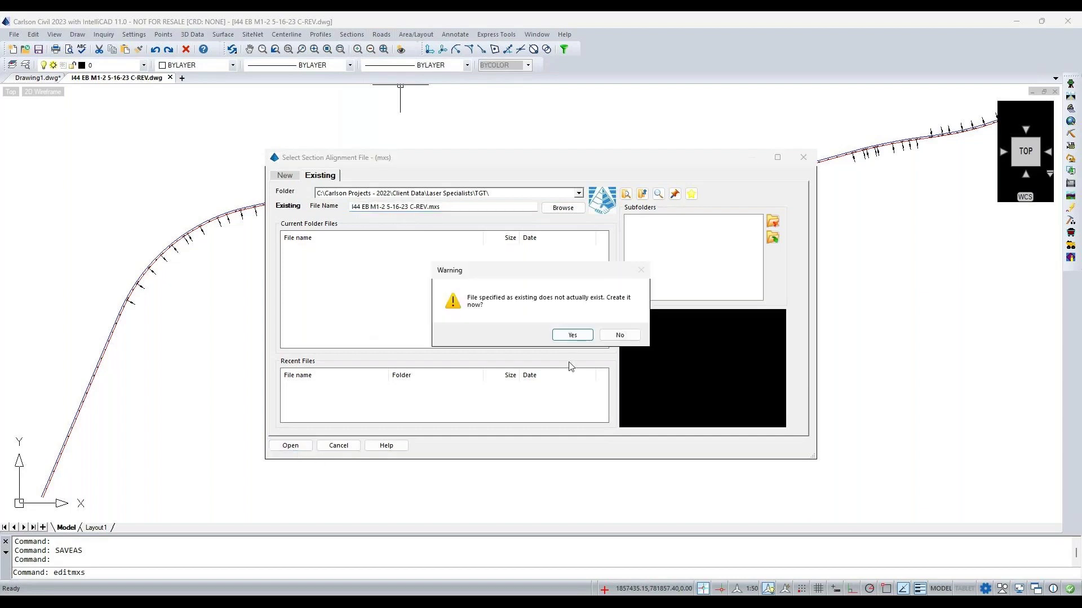
pyautogui.click(573, 336)
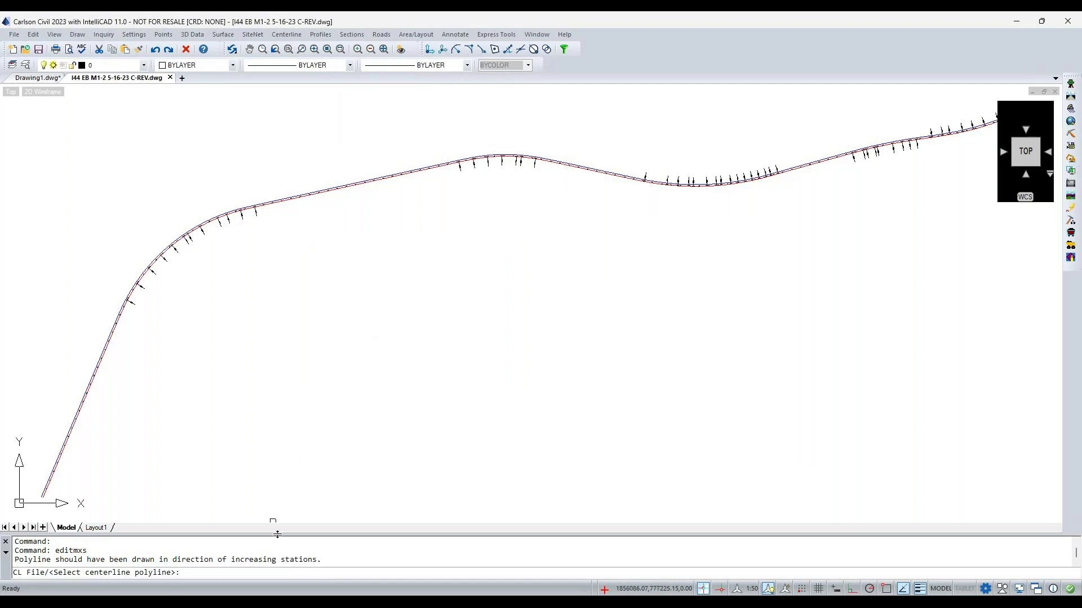
# Use the centerline file i44EB CL M1-2 BF 5-16-23 C-REV.cl for the section alignment
pyautogui.press('Return')
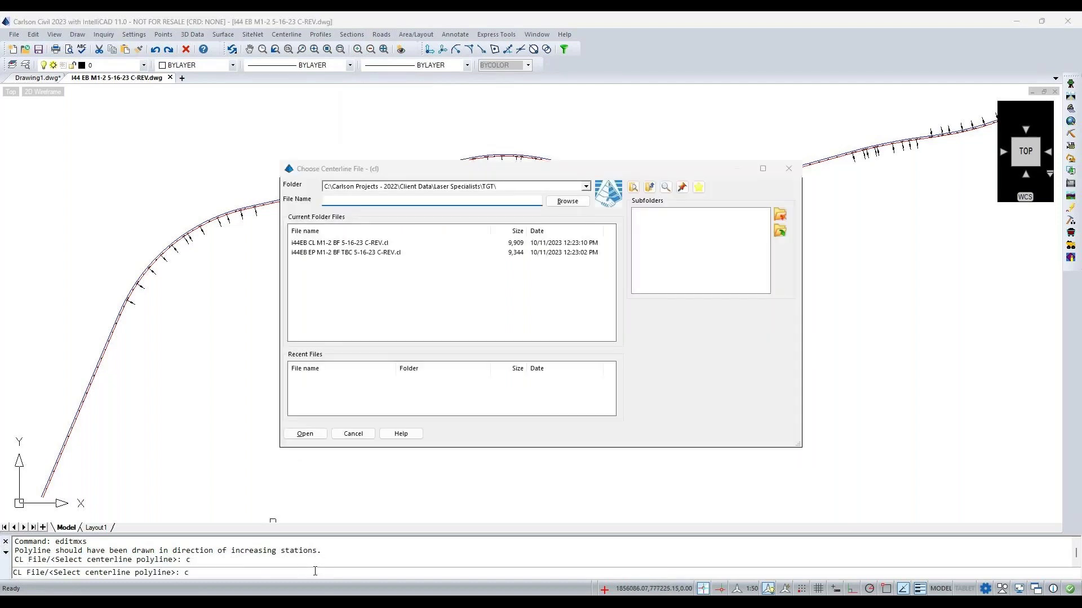
pyautogui.press('Return')
pyautogui.click(575, 329)
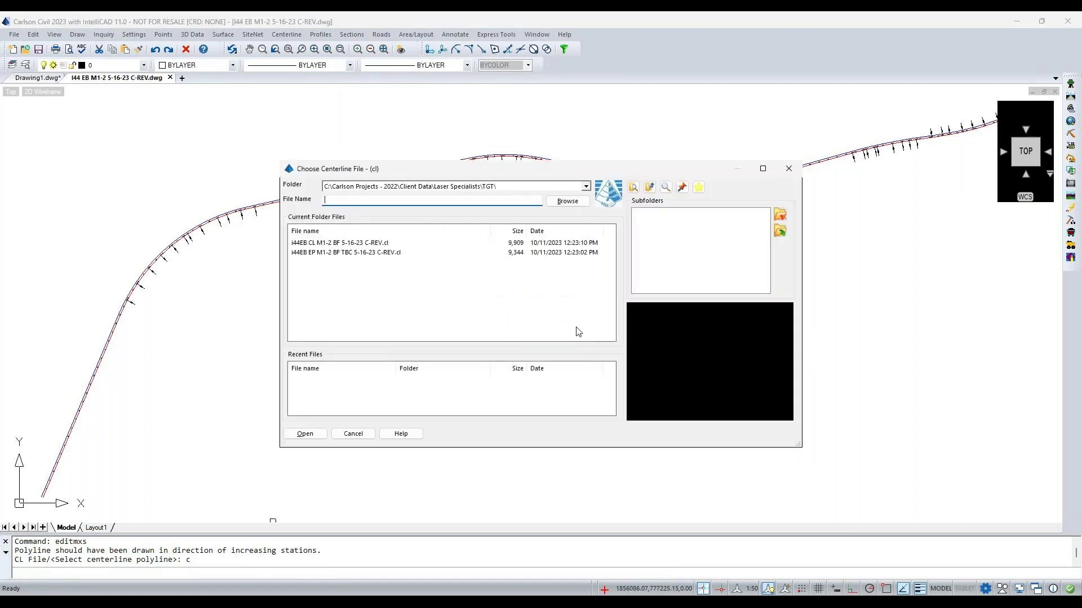
pyautogui.click(317, 243)
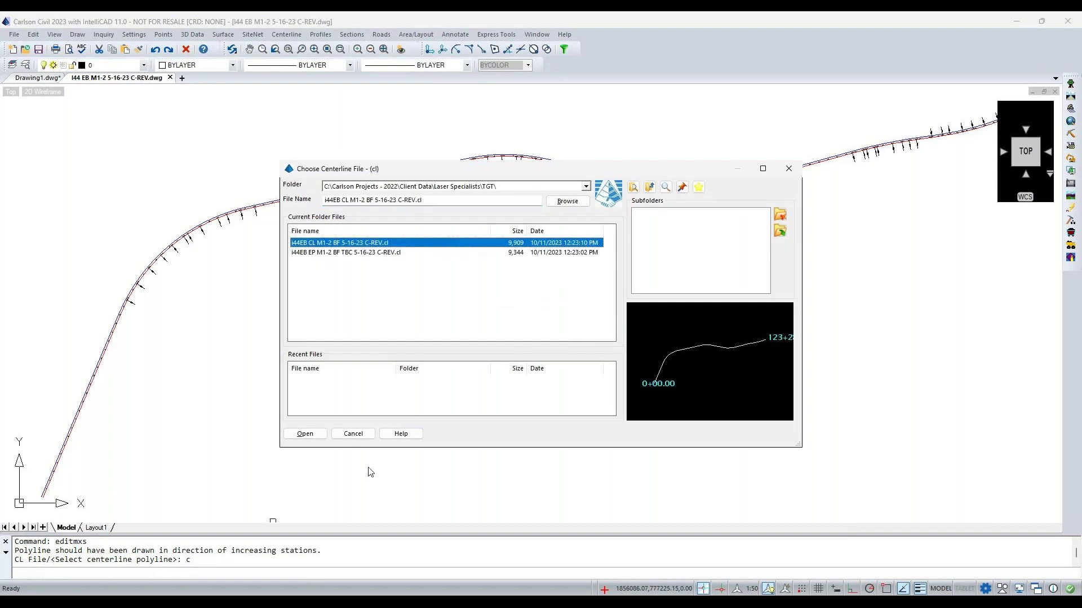
pyautogui.click(306, 435)
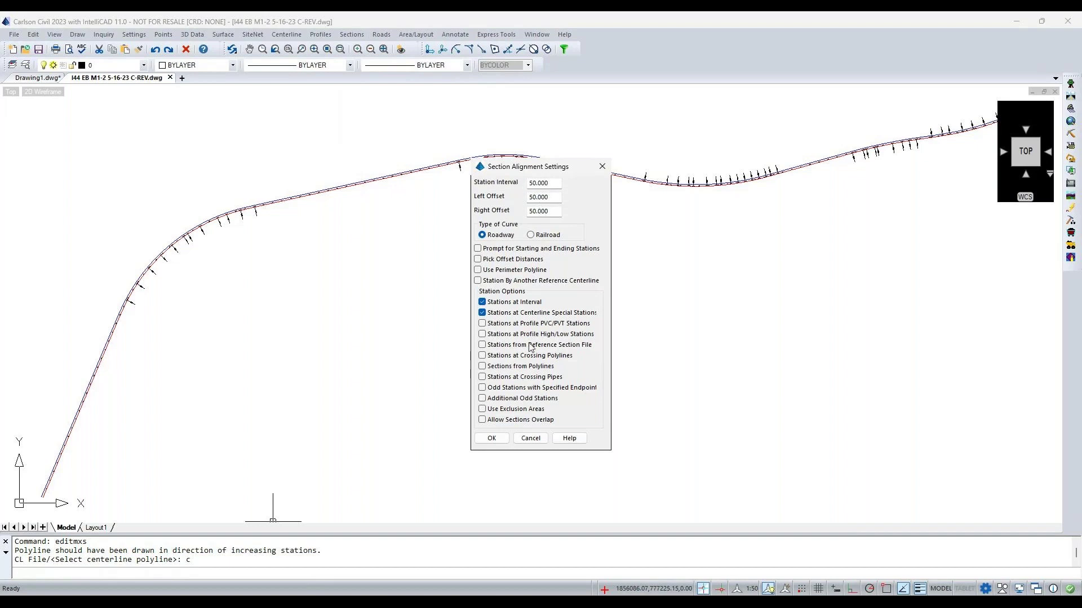
# Accept the 50 station interval and 50 left and right offsets, then save the section alignment and close its editor
pyautogui.click(493, 438)
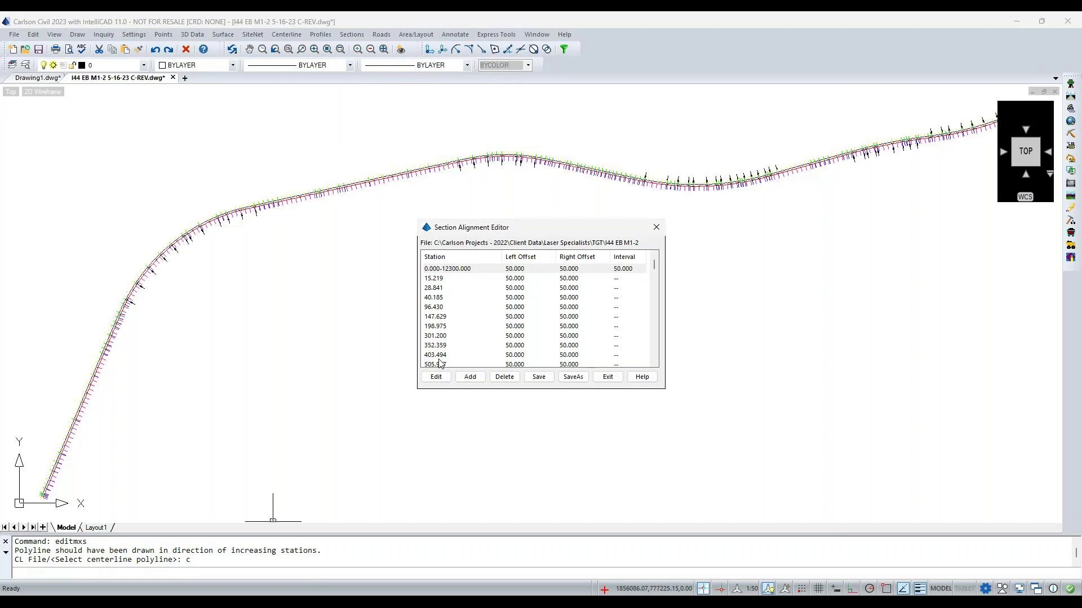
pyautogui.click(539, 377)
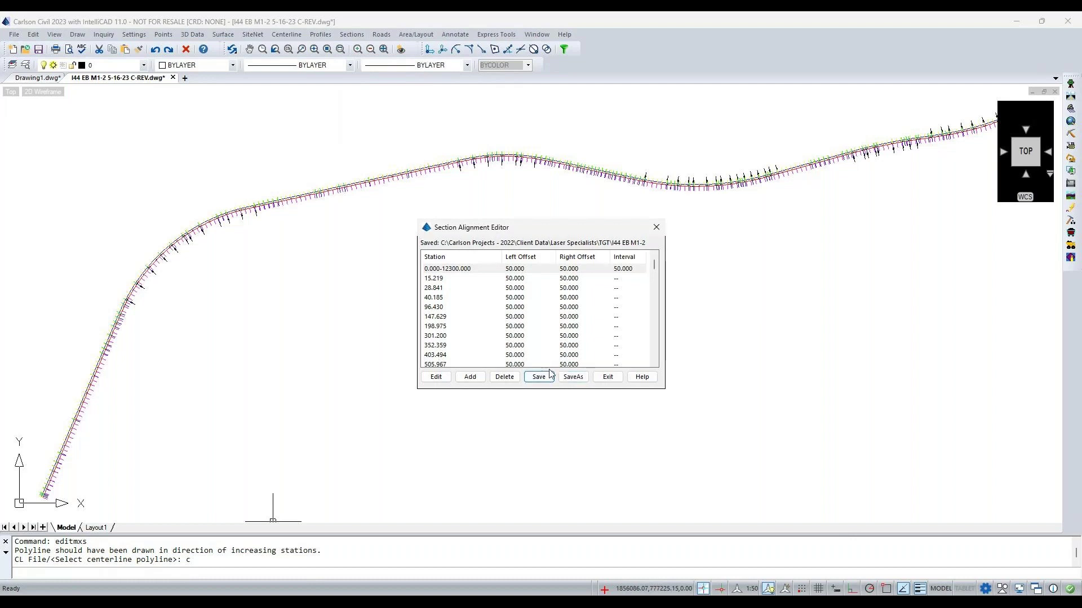
pyautogui.click(614, 379)
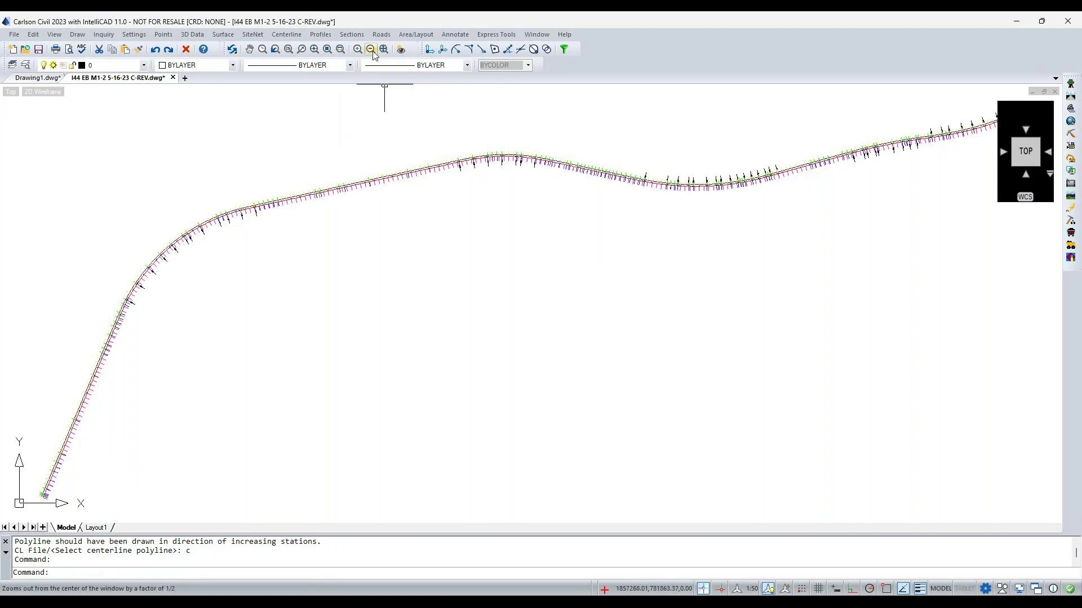
# Start Sections from Grid or Triangulation Surface with i44EB BEST FIT SURFACE M1-2 5-16-23 C-REV.tin, keeping section linking on Prompt
pyautogui.click(356, 39)
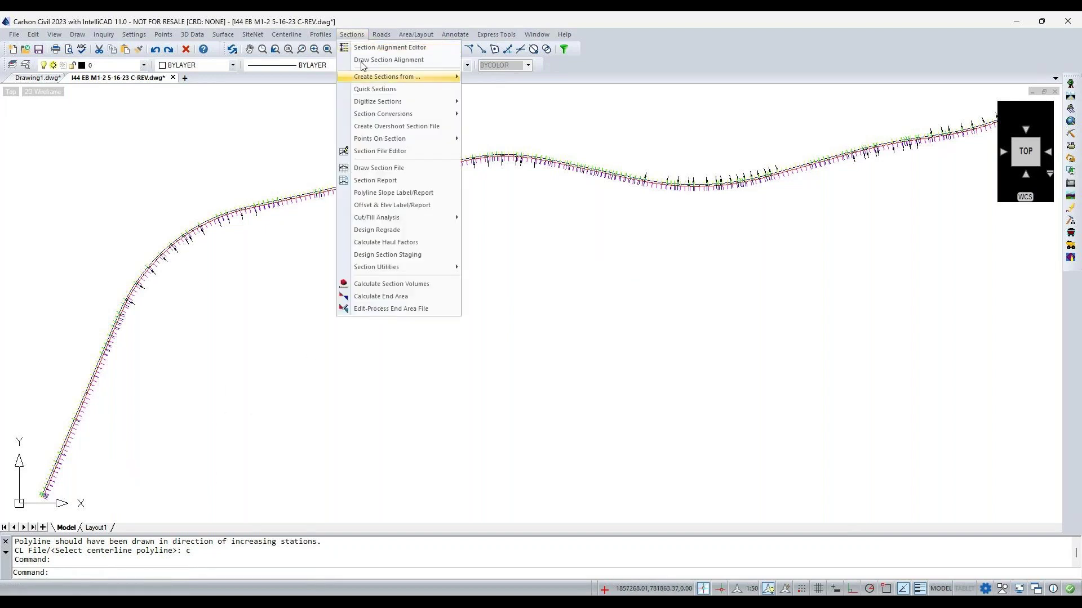
pyautogui.moveTo(367, 77)
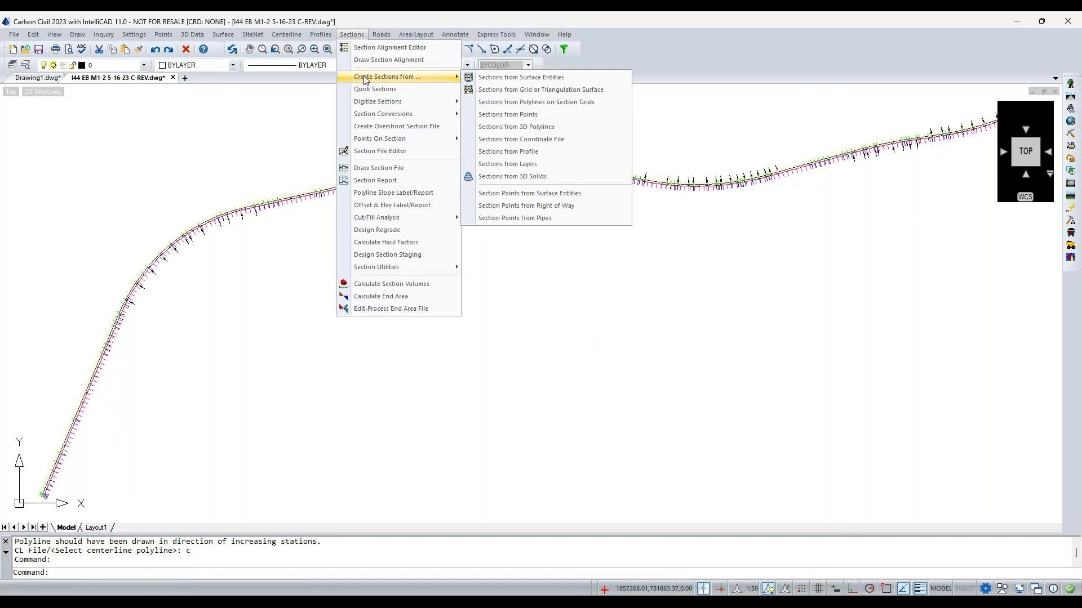
pyautogui.click(555, 94)
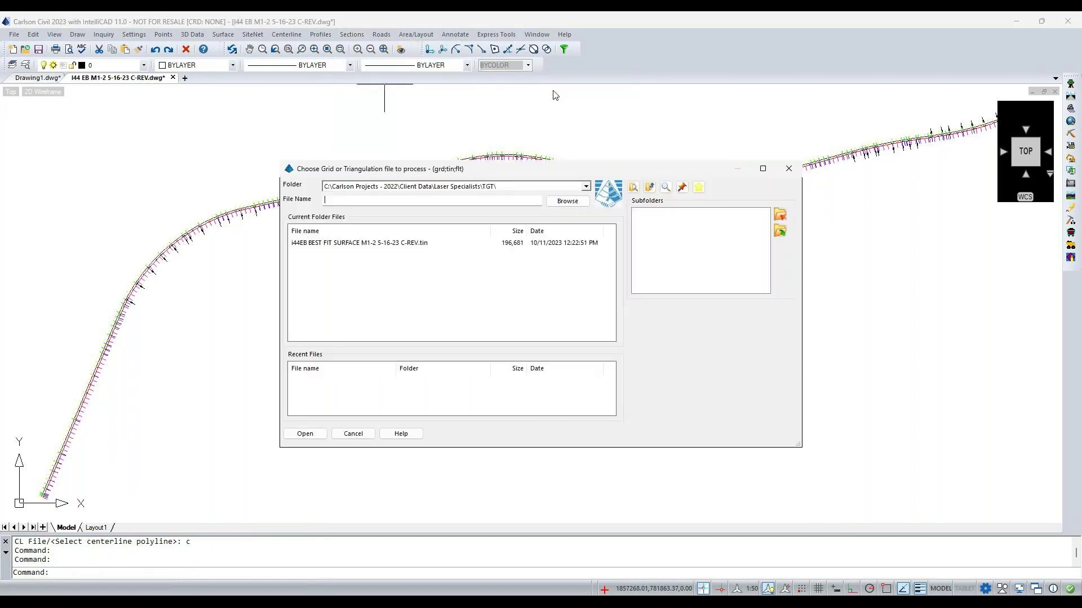
pyautogui.click(372, 243)
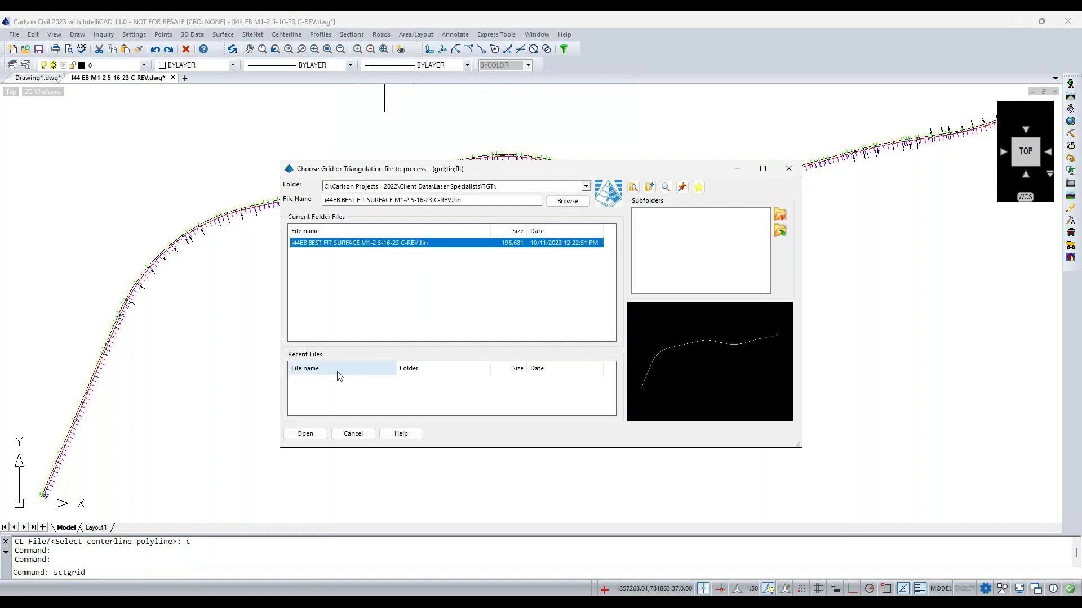
pyautogui.click(305, 434)
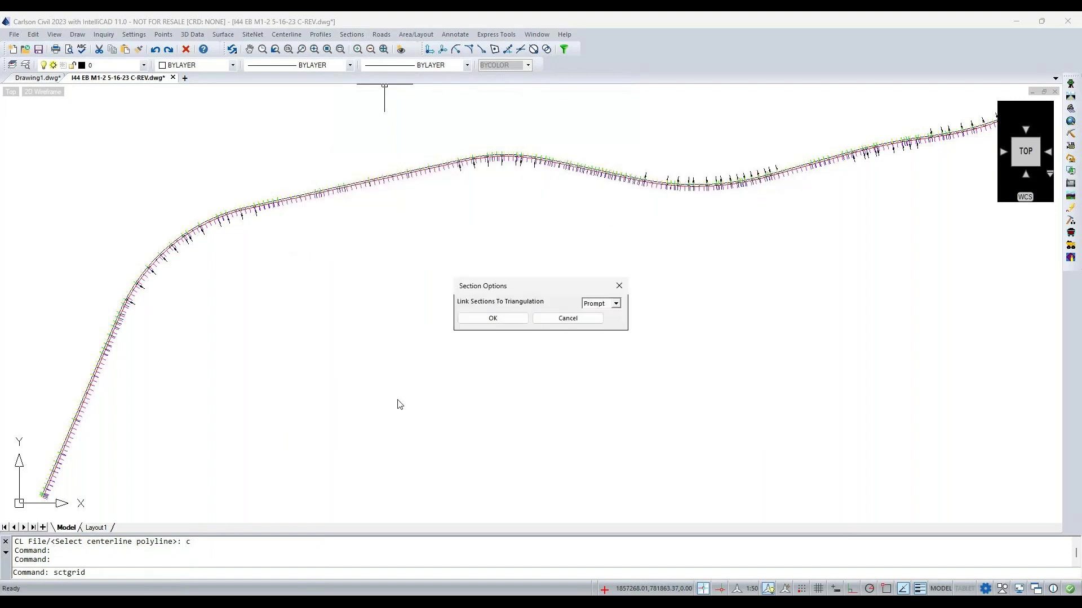
pyautogui.click(498, 324)
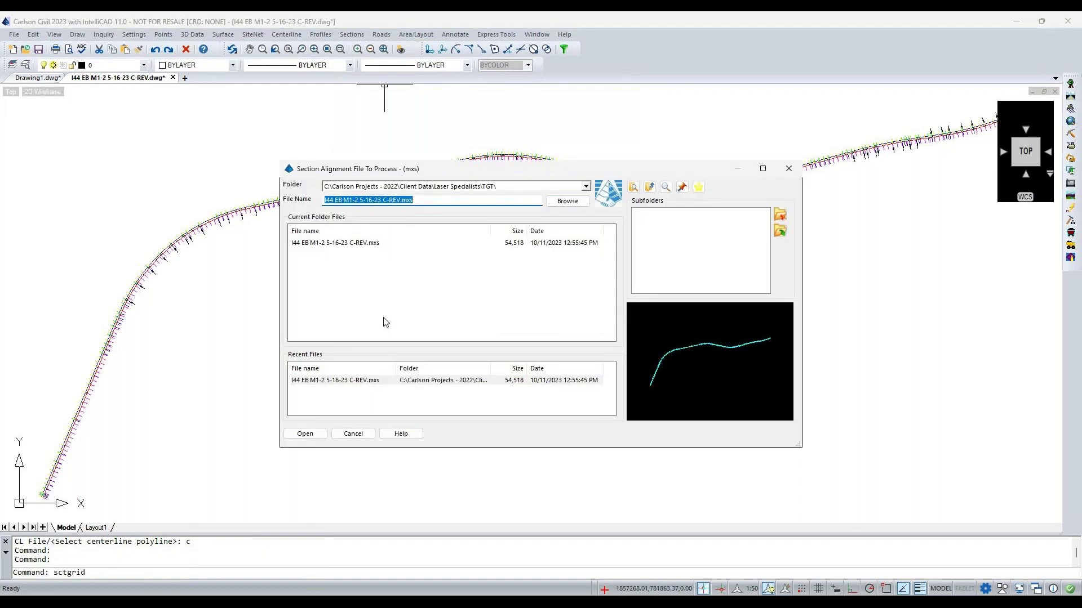
# Process the I44 EB M1-2 5-16-23 C-REV.mxs alignment and write the sections to a new section file named I44EB-Ex
pyautogui.click(334, 382)
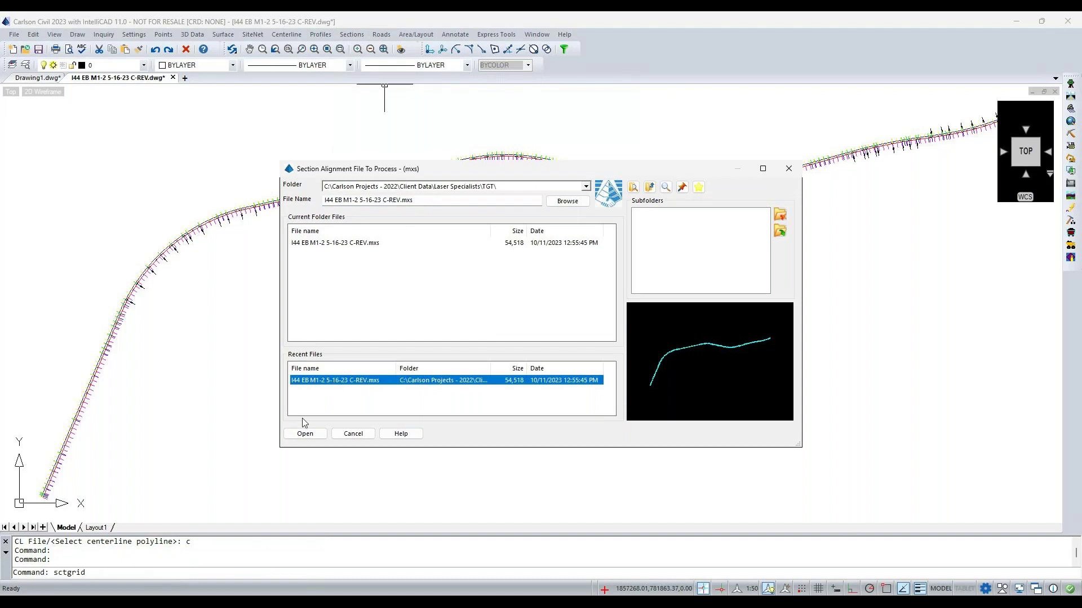
pyautogui.click(304, 435)
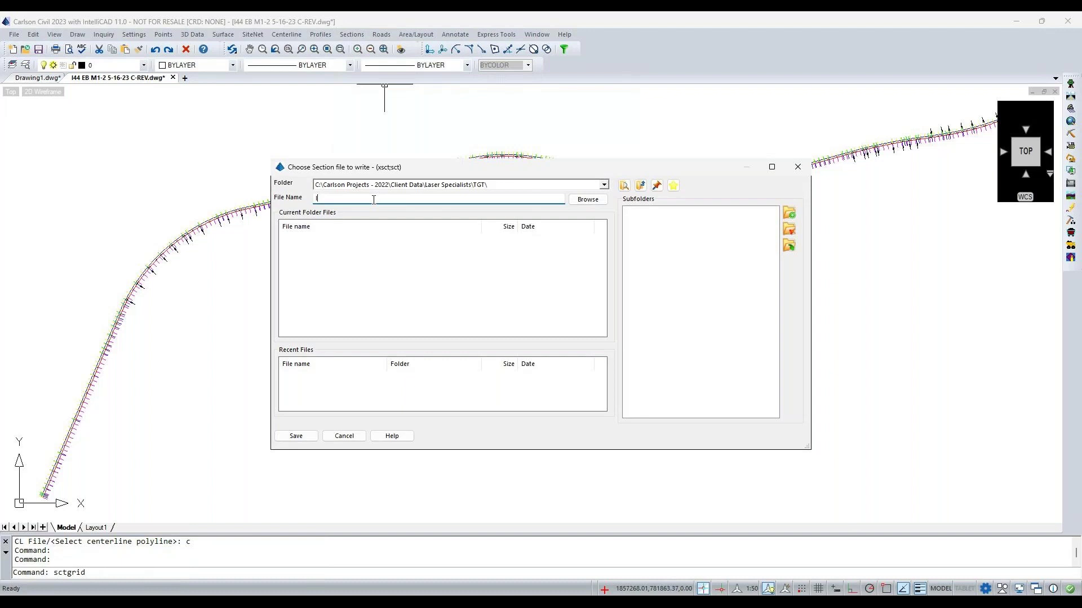
pyautogui.write('I44EB-Ex')
pyautogui.click(294, 435)
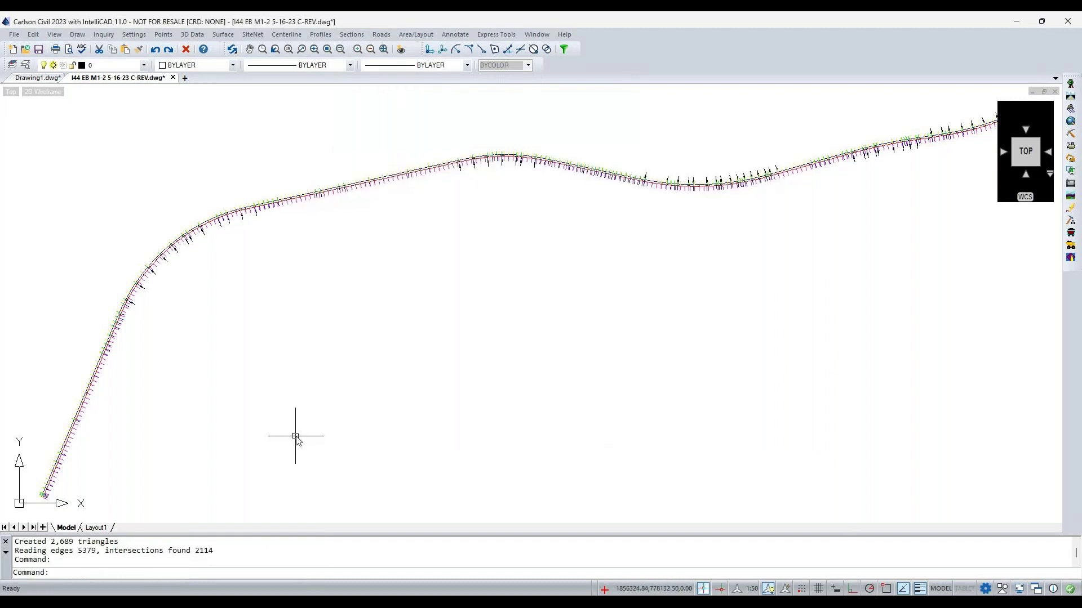
# Open the I44EB-Ex section file in the Section File Editor
pyautogui.click(351, 35)
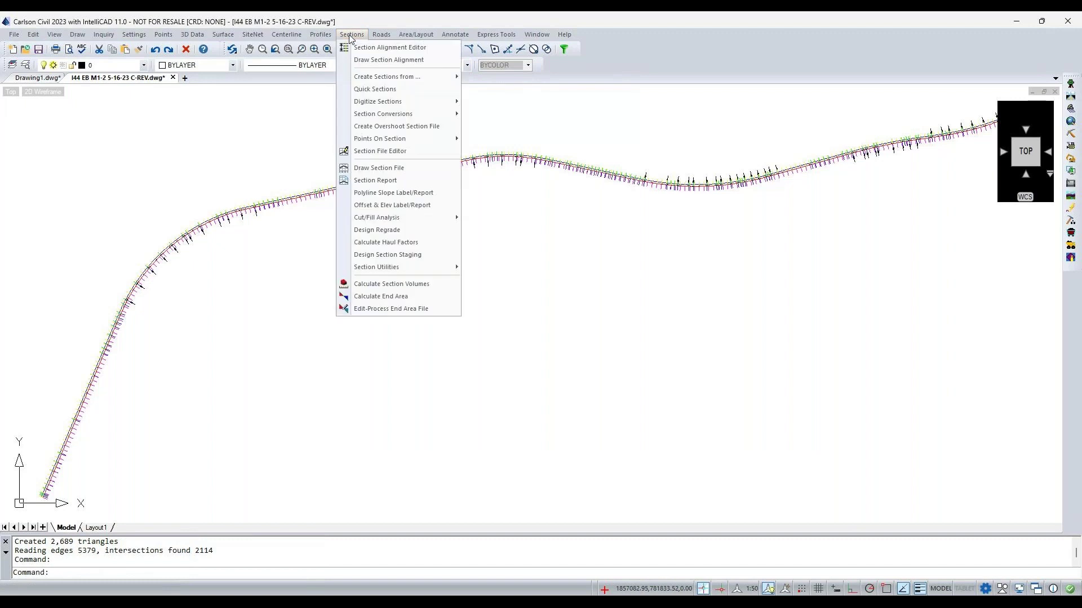
pyautogui.click(393, 164)
pyautogui.click(309, 245)
pyautogui.click(294, 452)
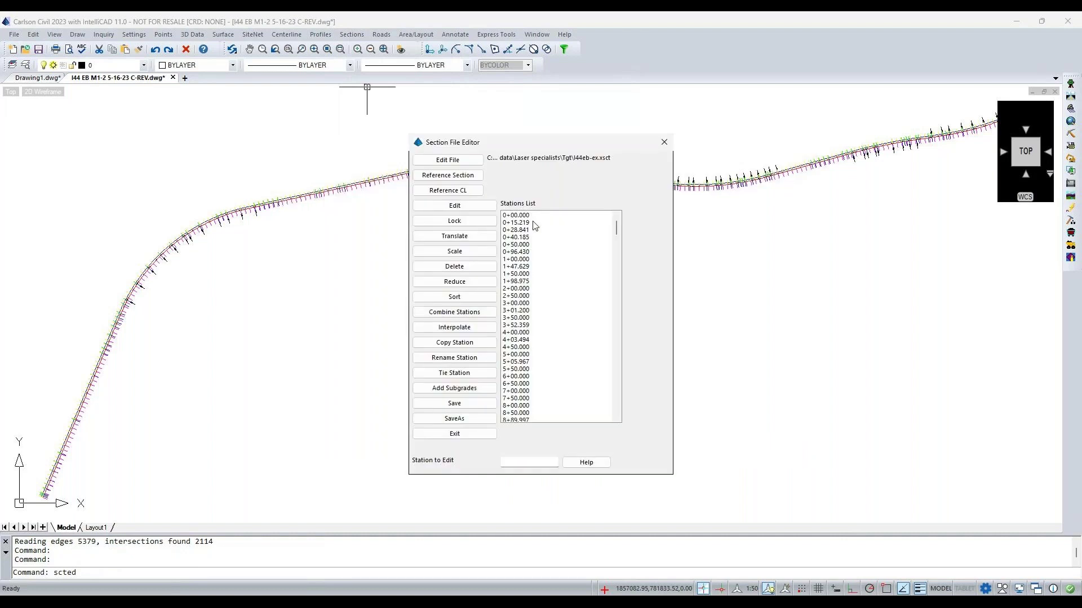
# Set i44EB CL M1-2 BF 5-16-23 C-REV.cl as the reference centerline for the section file
pyautogui.click(521, 218)
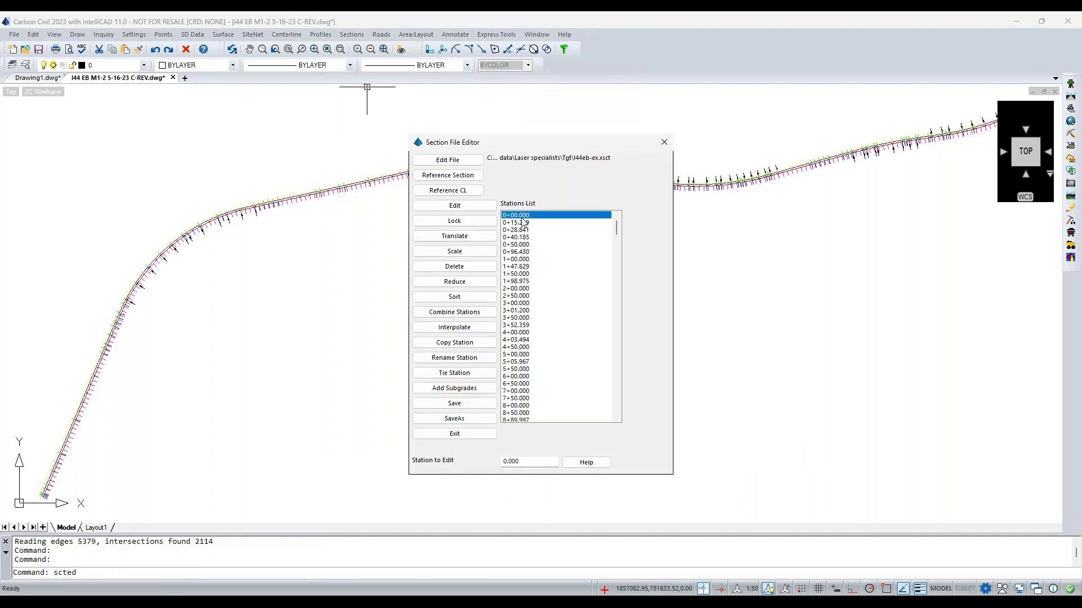
pyautogui.click(448, 190)
pyautogui.click(327, 245)
pyautogui.click(307, 434)
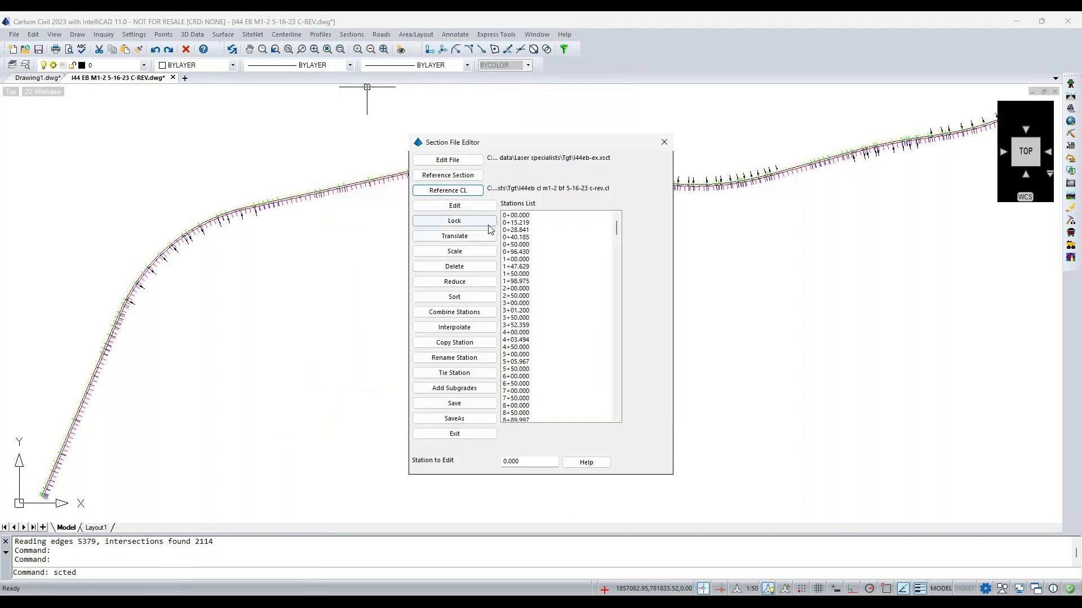
# Open station 0+00 for editing and step forward through the following stations to examine their offsets, elevations and slopes
pyautogui.click(508, 216)
pyautogui.click(466, 208)
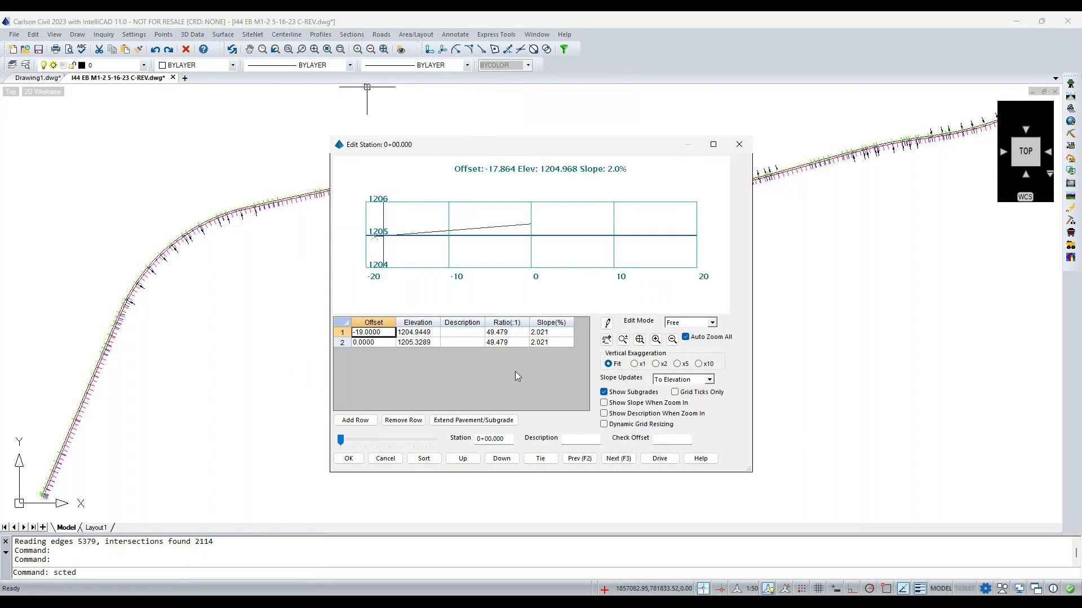
pyautogui.click(618, 459)
pyautogui.click(619, 459)
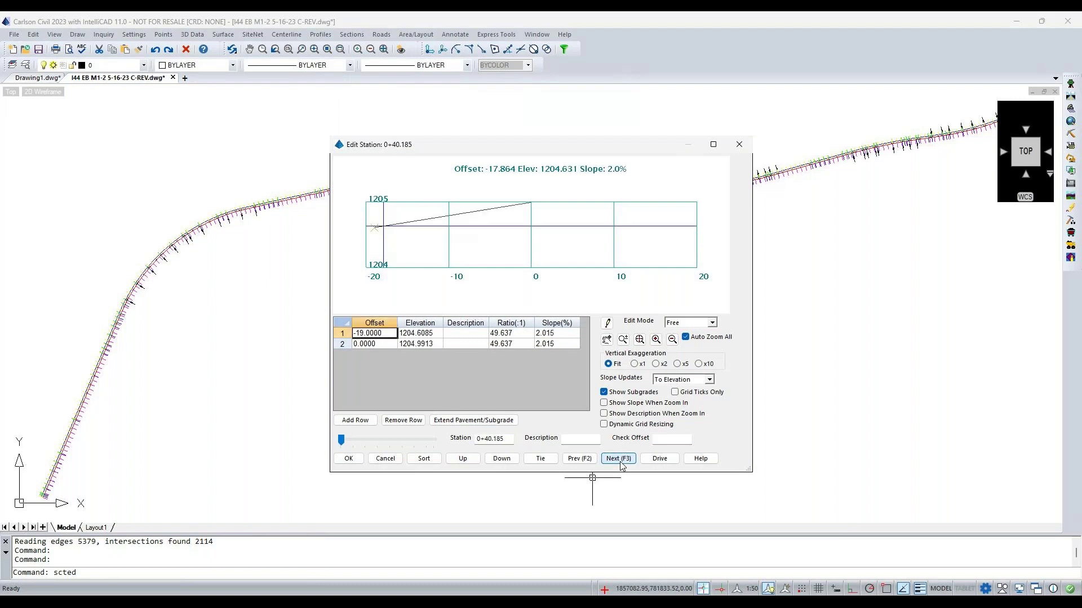
pyautogui.click(620, 459)
pyautogui.click(620, 460)
pyautogui.click(619, 459)
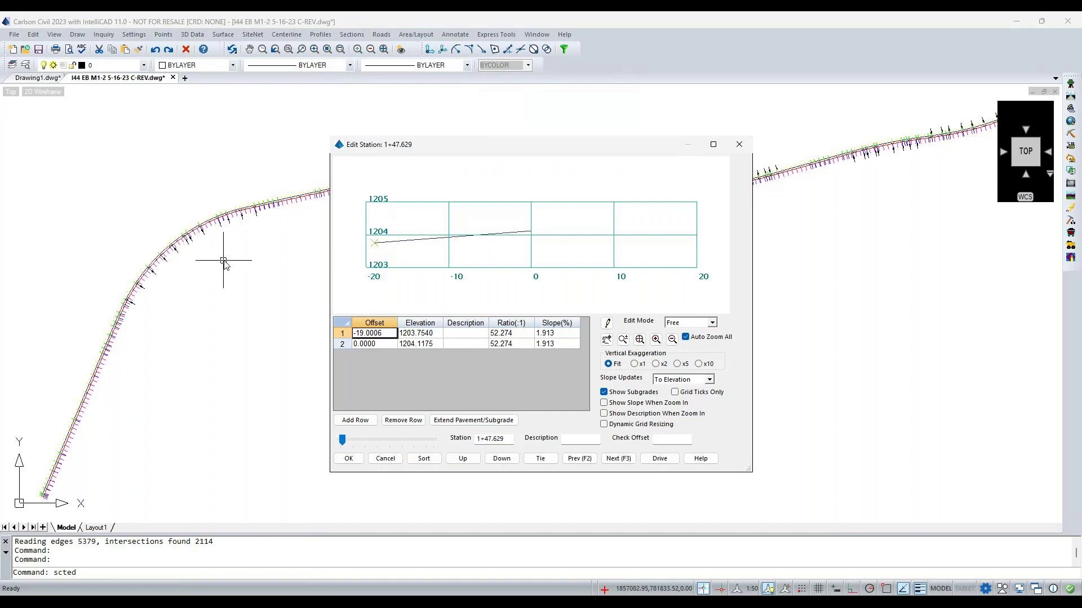
# Leave the station edit without changes and exit the Section File Editor
pyautogui.click(385, 459)
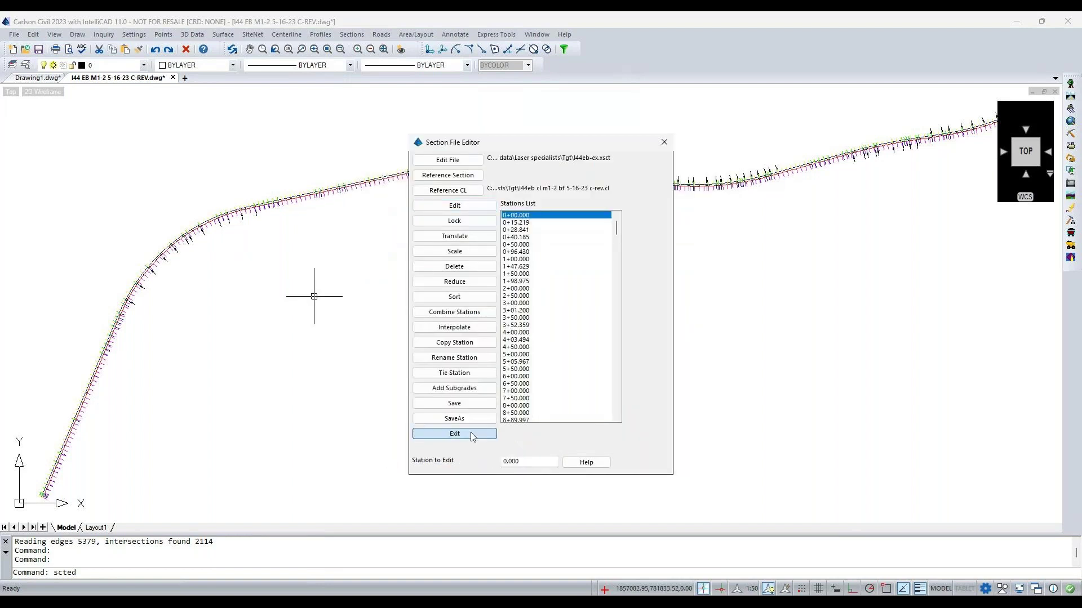
pyautogui.click(485, 435)
# Open the template grade table I44 EB M1-2 5-16-23 C-REV.tgt using the I44EB M1-2.TPL template
pyautogui.click(382, 34)
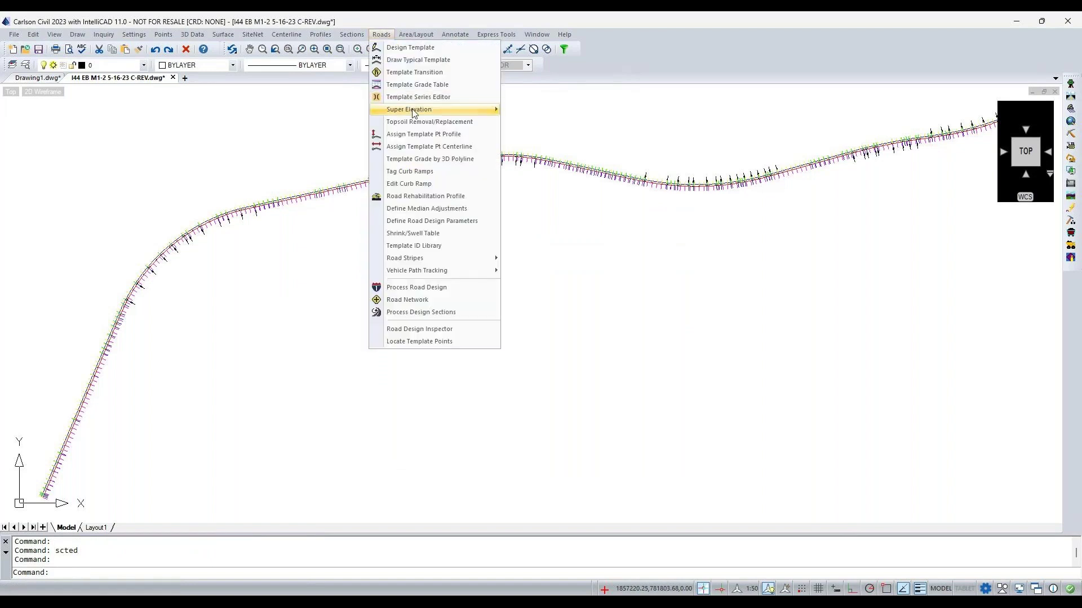
pyautogui.click(419, 85)
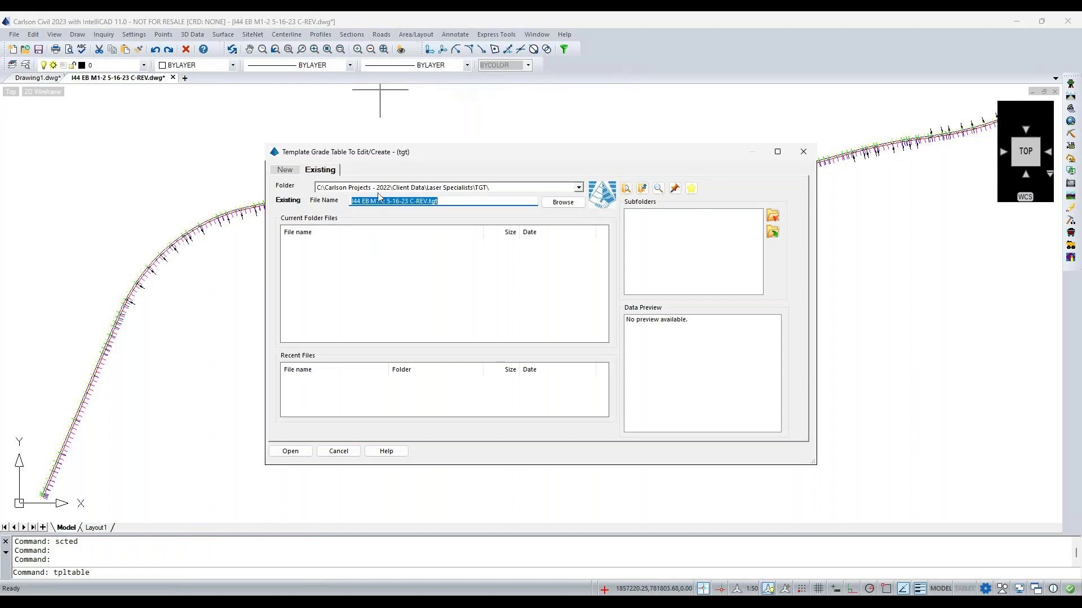
pyautogui.click(298, 452)
pyautogui.click(572, 337)
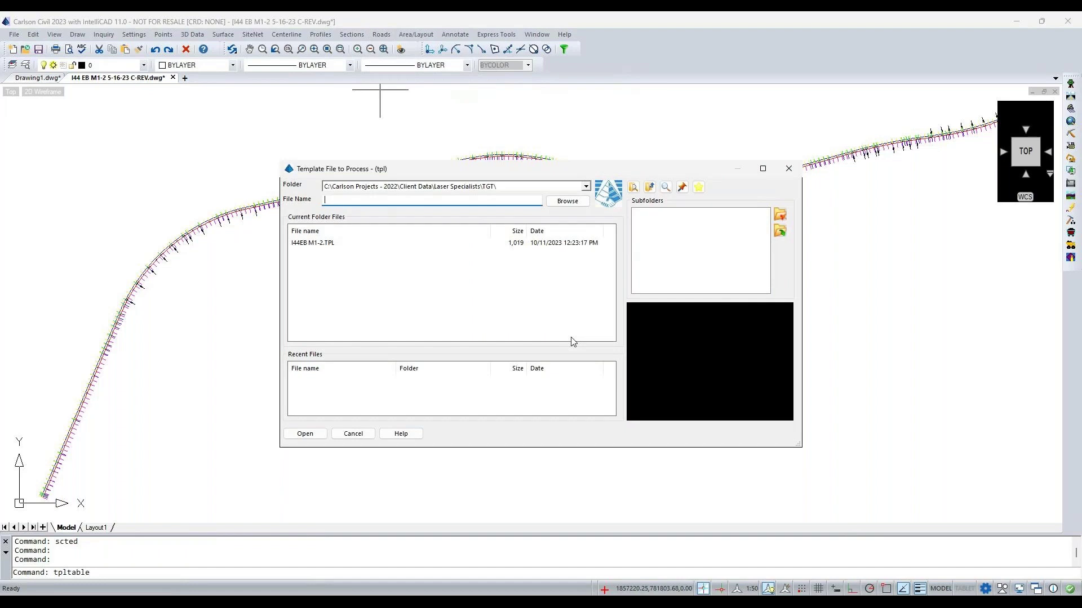
pyautogui.click(313, 243)
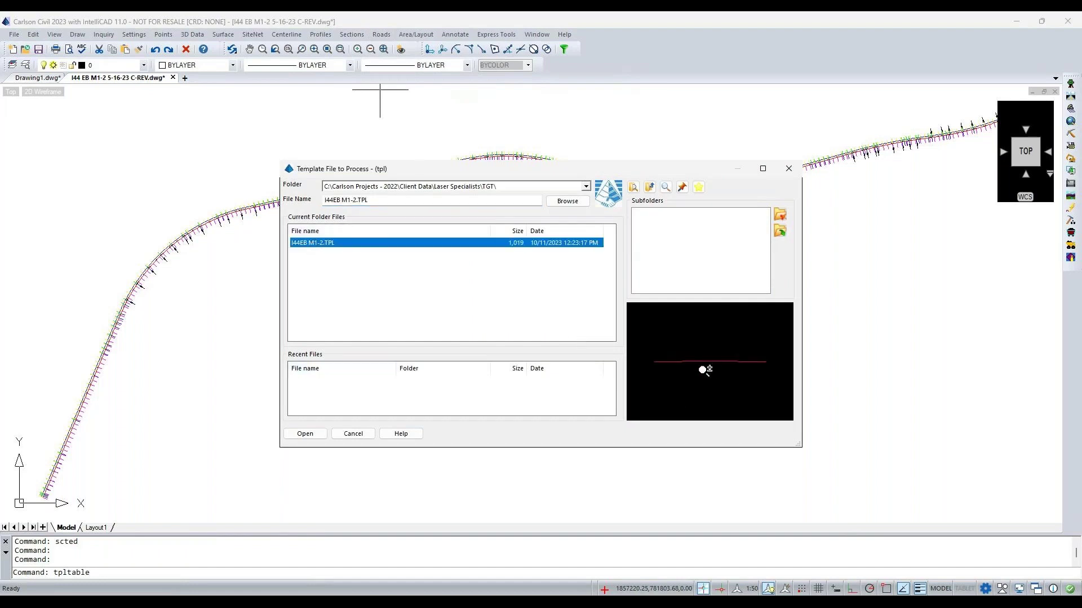
pyautogui.click(308, 436)
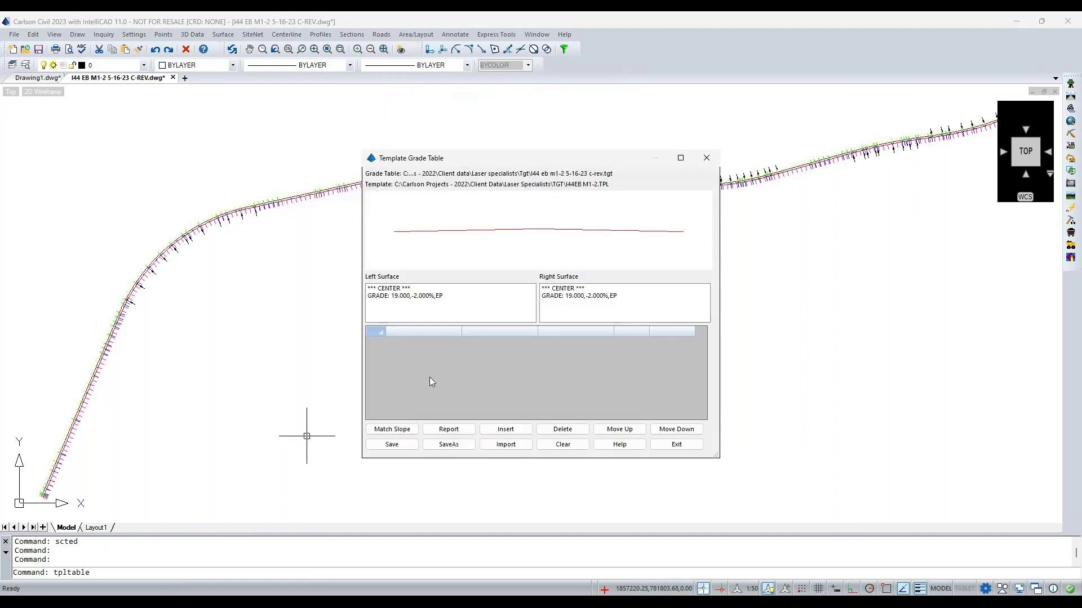
# Match the left surface grade's slopes to the I44EB-Ex.xsct sections, using 0 as the reference first offset
pyautogui.click(414, 299)
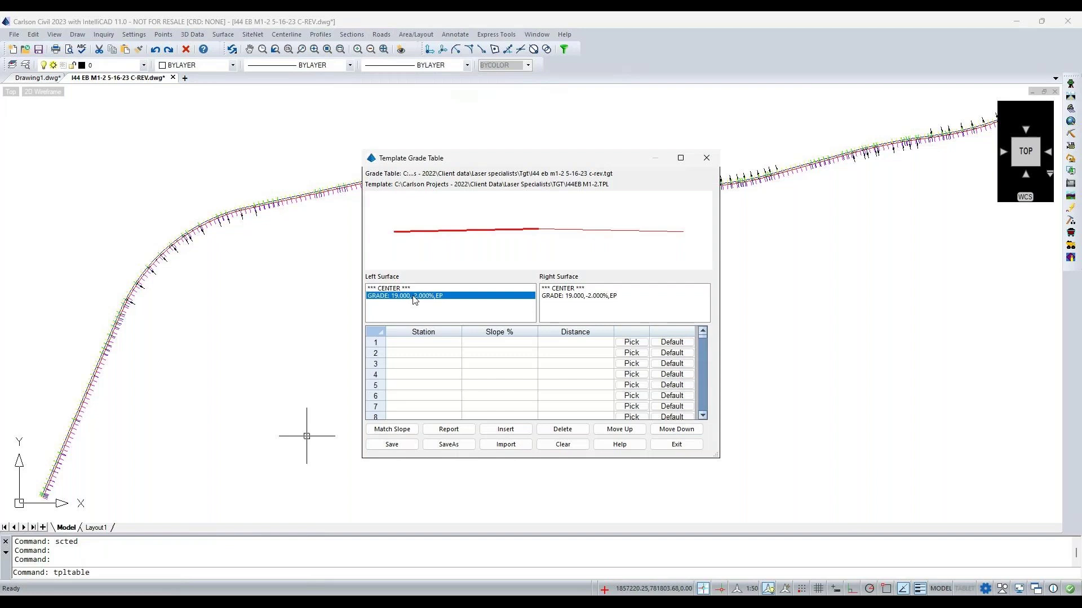
pyautogui.click(398, 429)
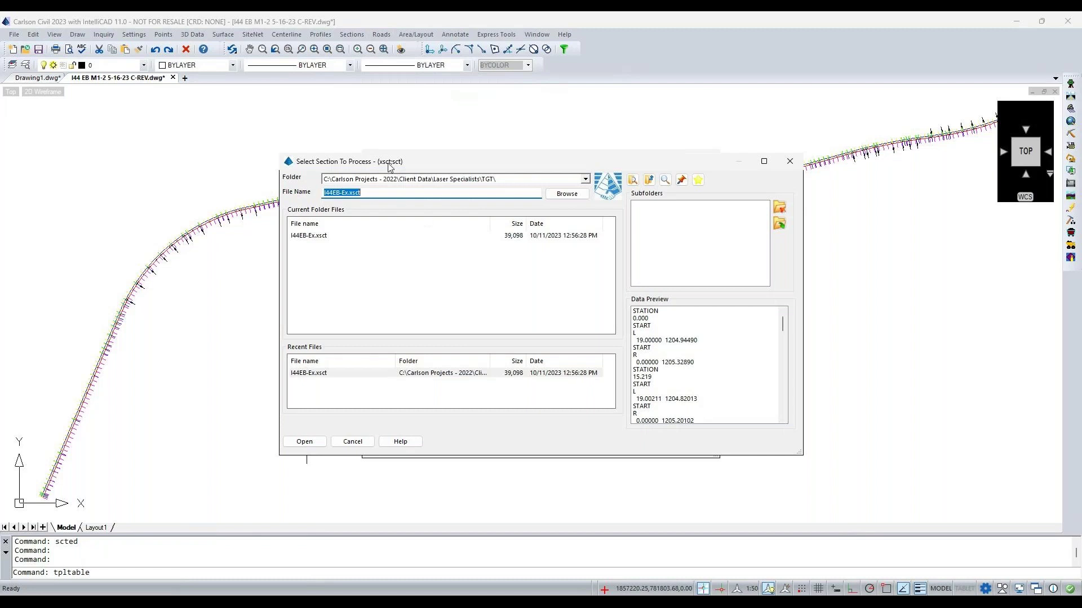
pyautogui.click(321, 236)
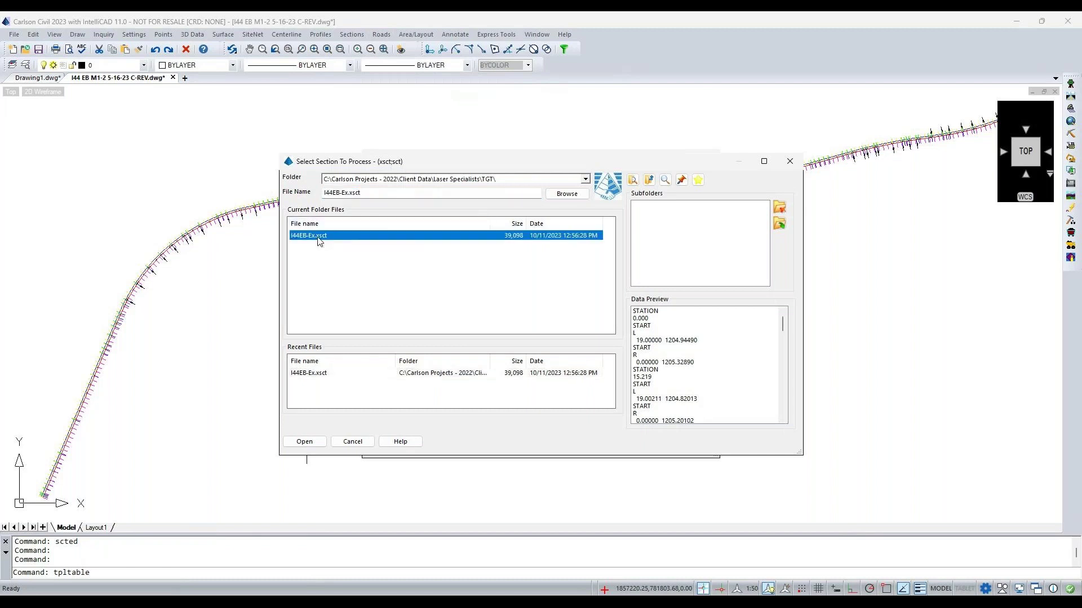
pyautogui.click(305, 443)
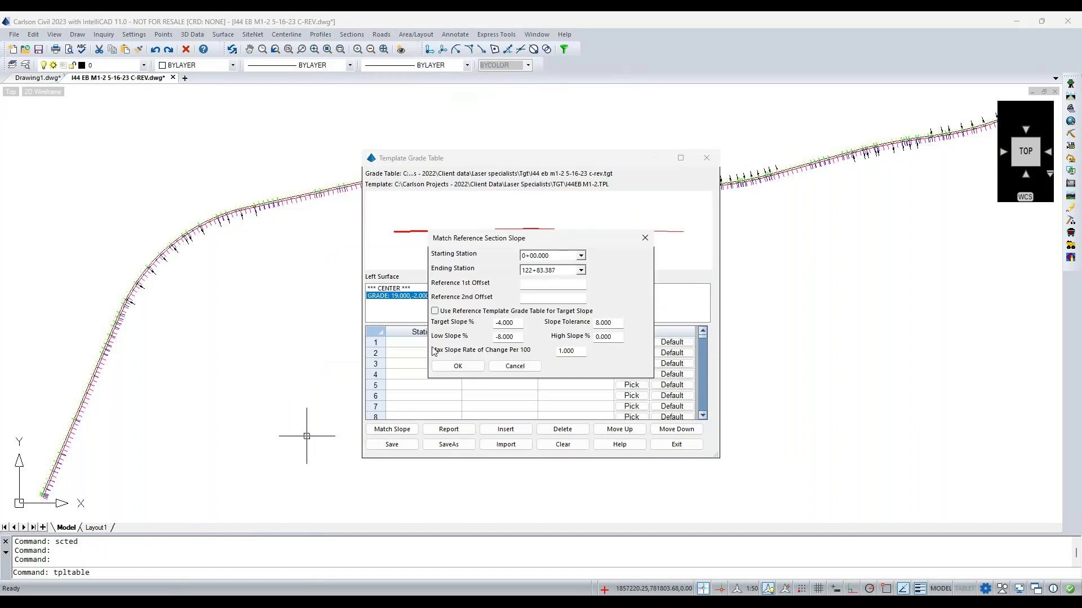
pyautogui.click(544, 284)
pyautogui.write('0')
pyautogui.press('Tab')
pyautogui.click(457, 366)
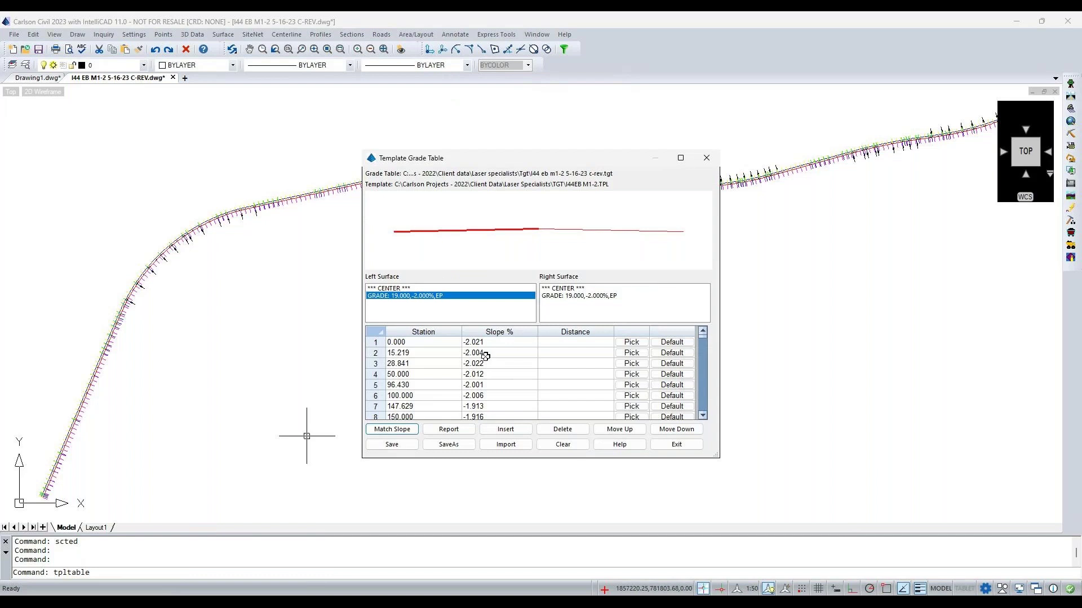
# Set the distance at station 0.000 to 38 in the left grade's table, then save and exit the grade table
pyautogui.click(571, 343)
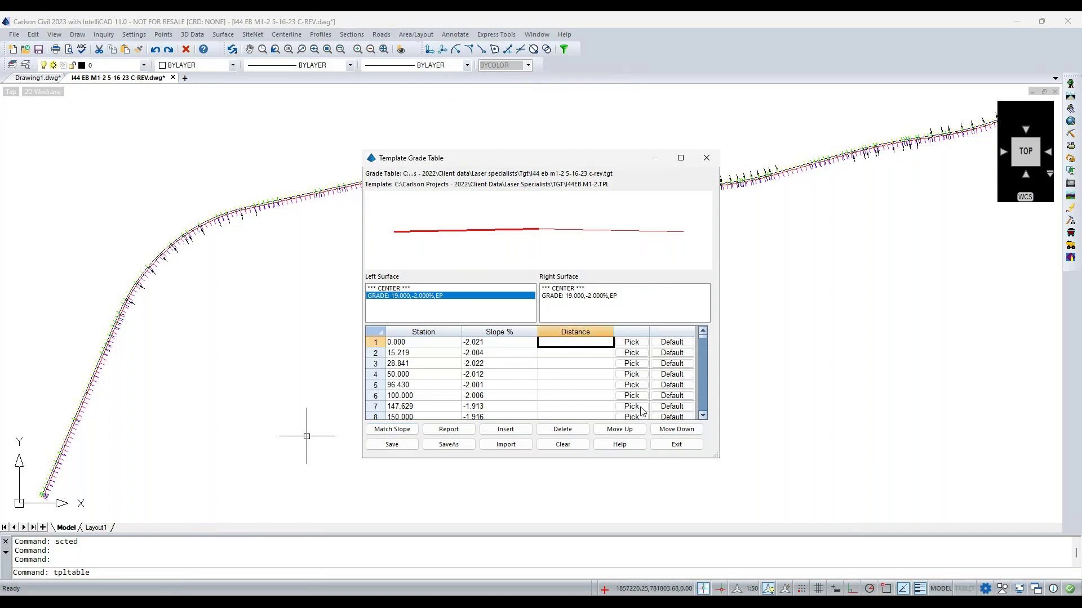
pyautogui.write('3')
pyautogui.press('Tab')
pyautogui.press('Tab')
pyautogui.press('Tab')
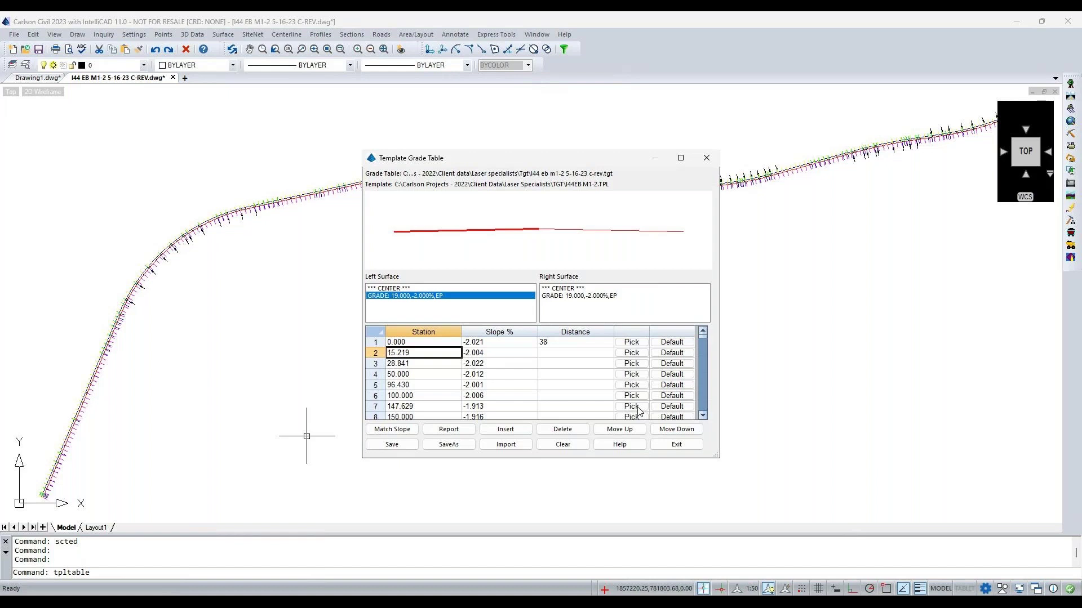
pyautogui.click(398, 445)
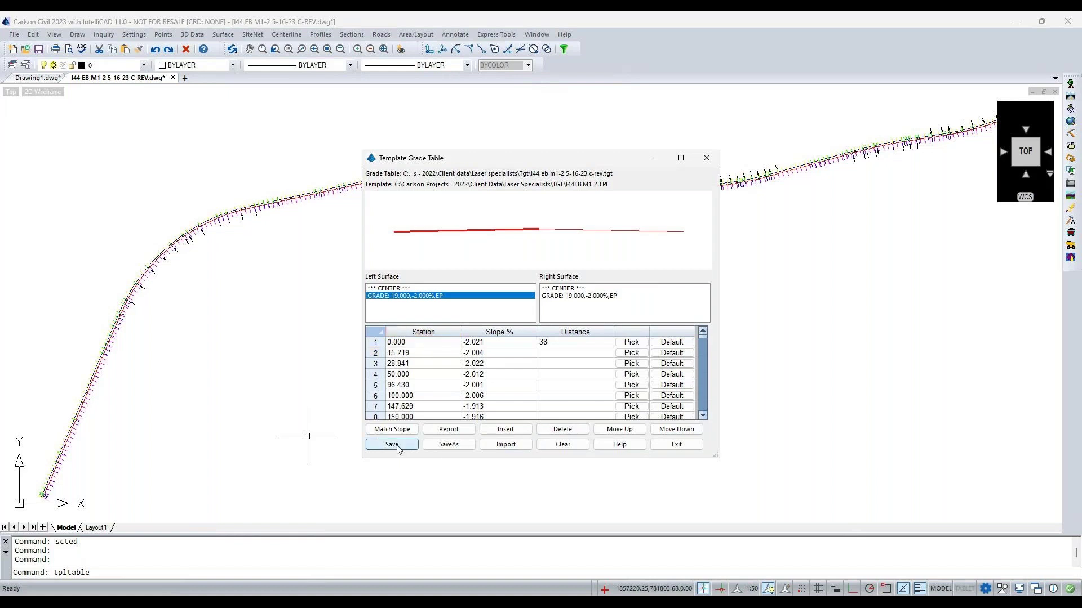
pyautogui.click(675, 445)
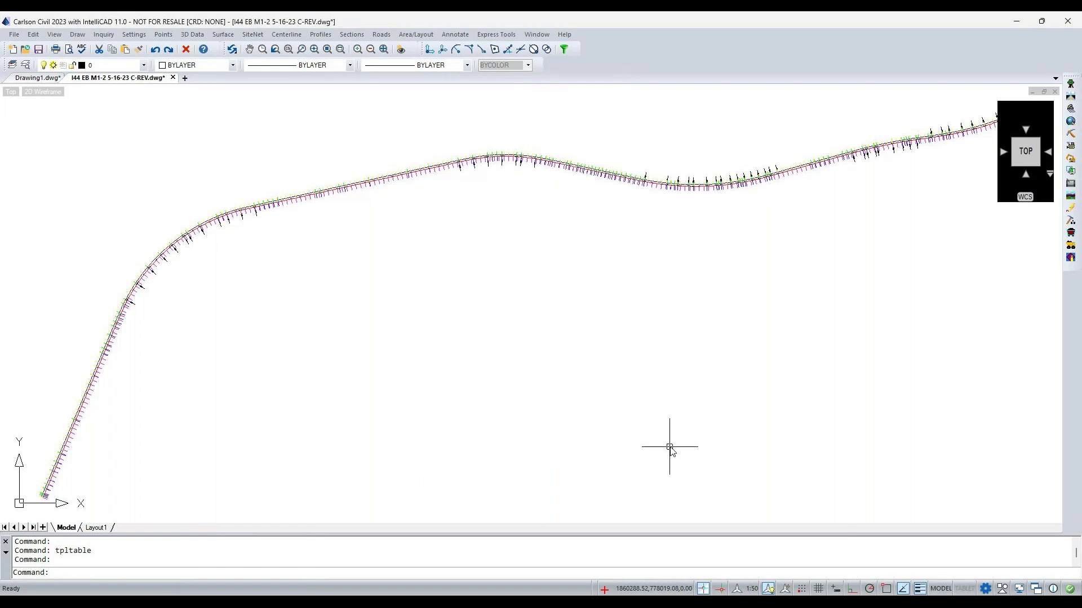
# Start Process Road Design and assign I44EB CL M1-2 BF 5-16-23 C-REV.pro as the design profile
pyautogui.click(382, 34)
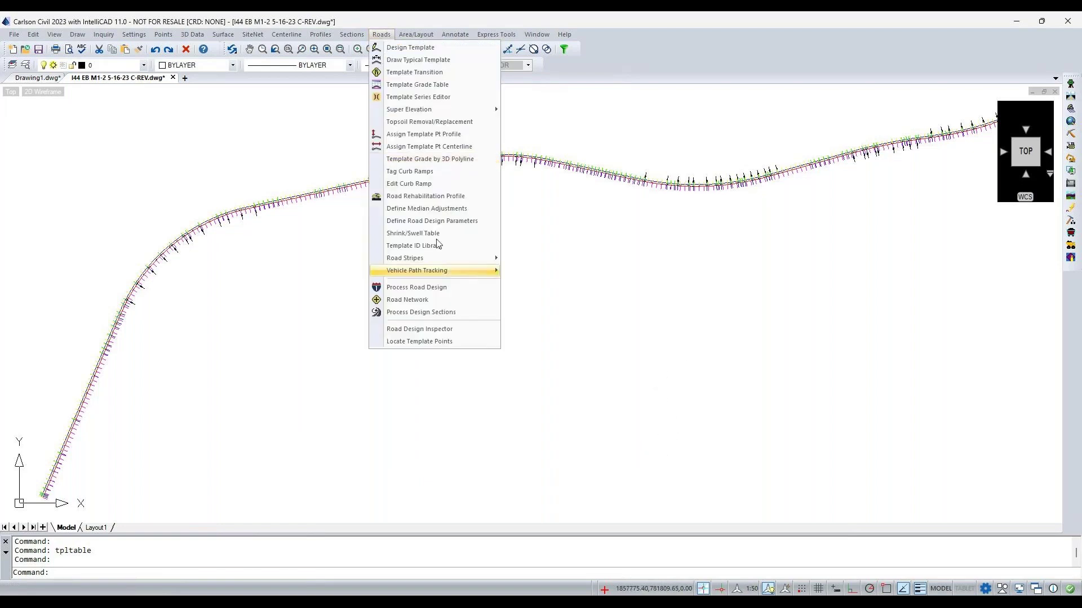
pyautogui.click(439, 290)
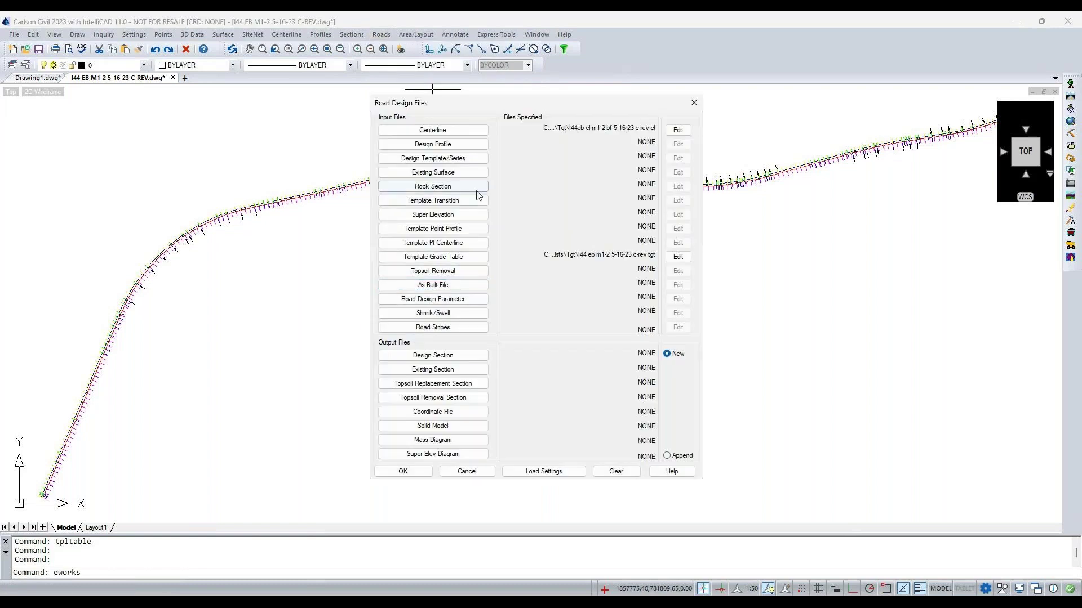
pyautogui.click(433, 145)
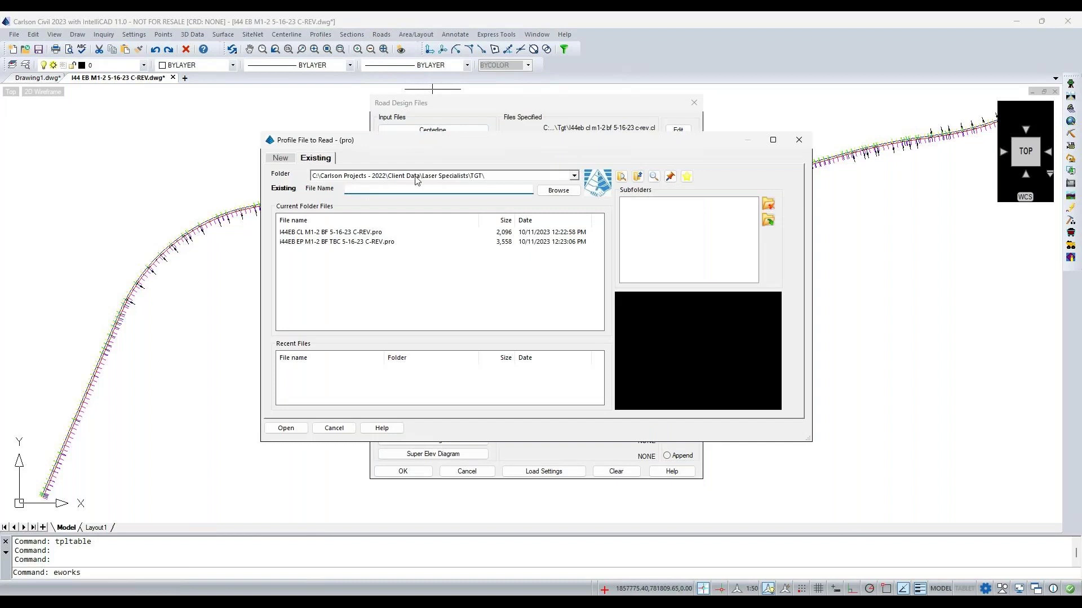
pyautogui.click(315, 232)
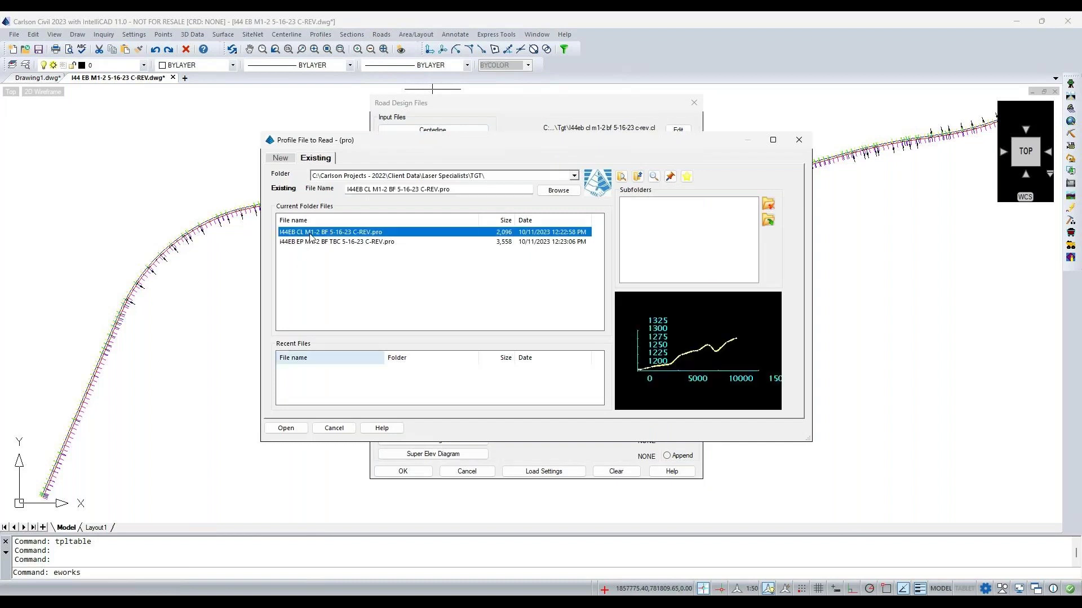
pyautogui.click(286, 428)
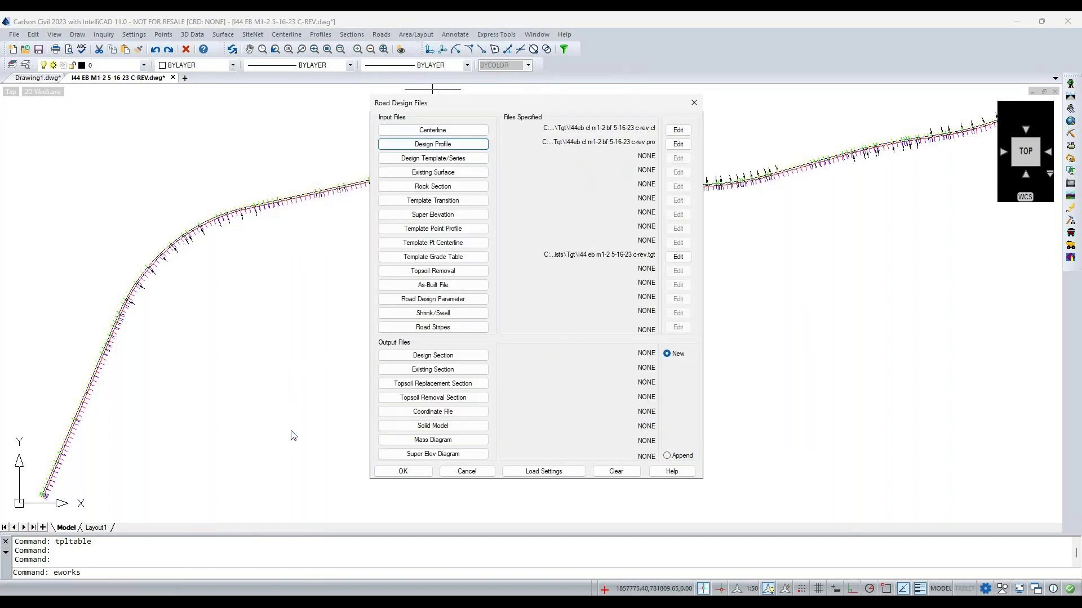
# Assign I44EB M1-2.TPL as the design template and I44EB BEST FIT SURFACE M1-2 5-16-23 C-REV.tin as the existing surface
pyautogui.click(440, 163)
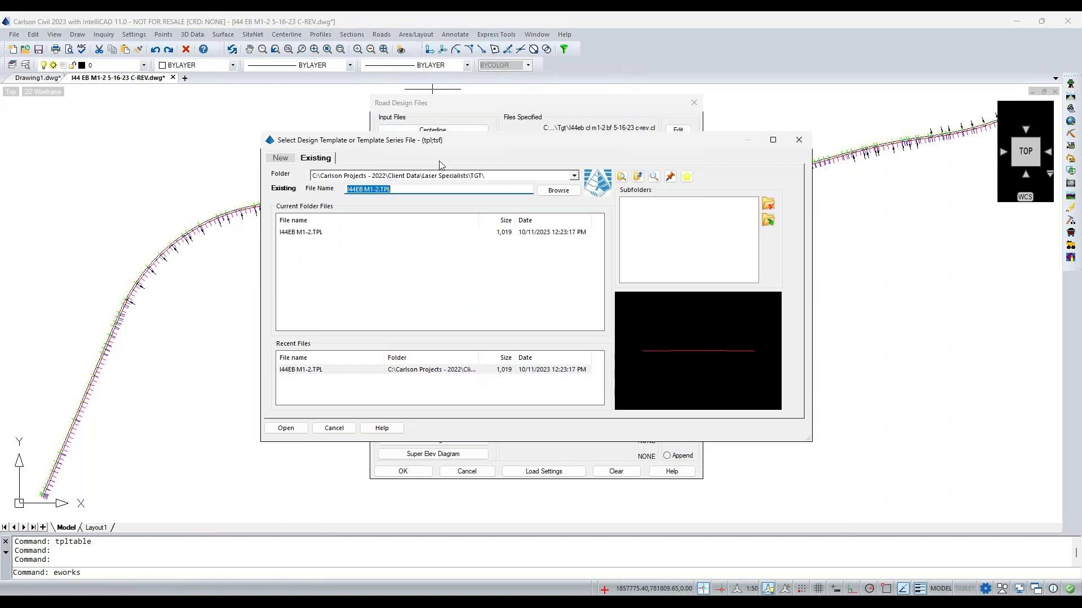
pyautogui.click(311, 232)
pyautogui.click(285, 428)
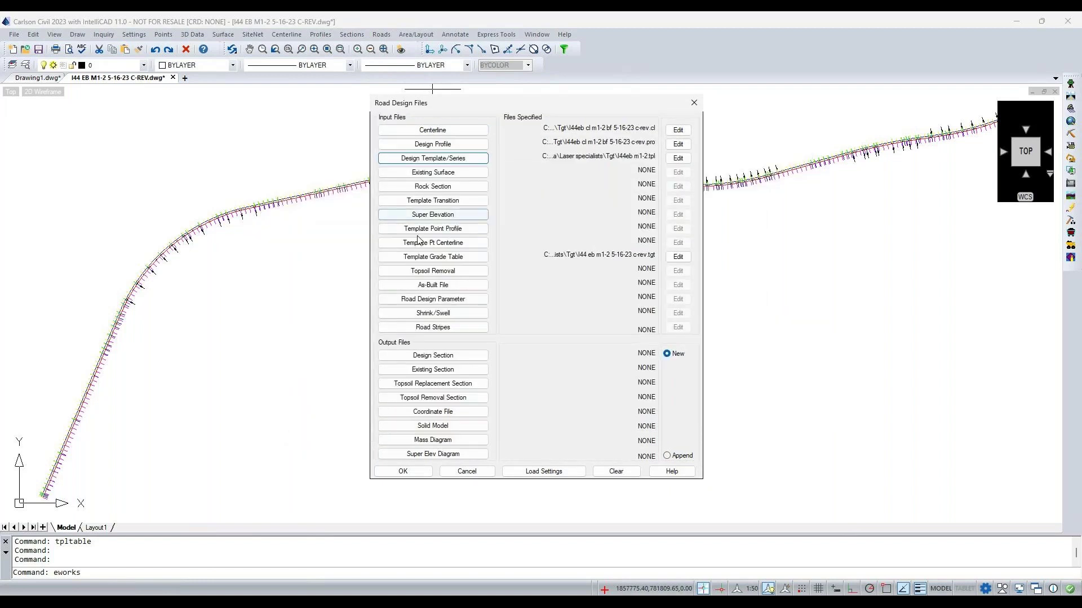
pyautogui.click(433, 172)
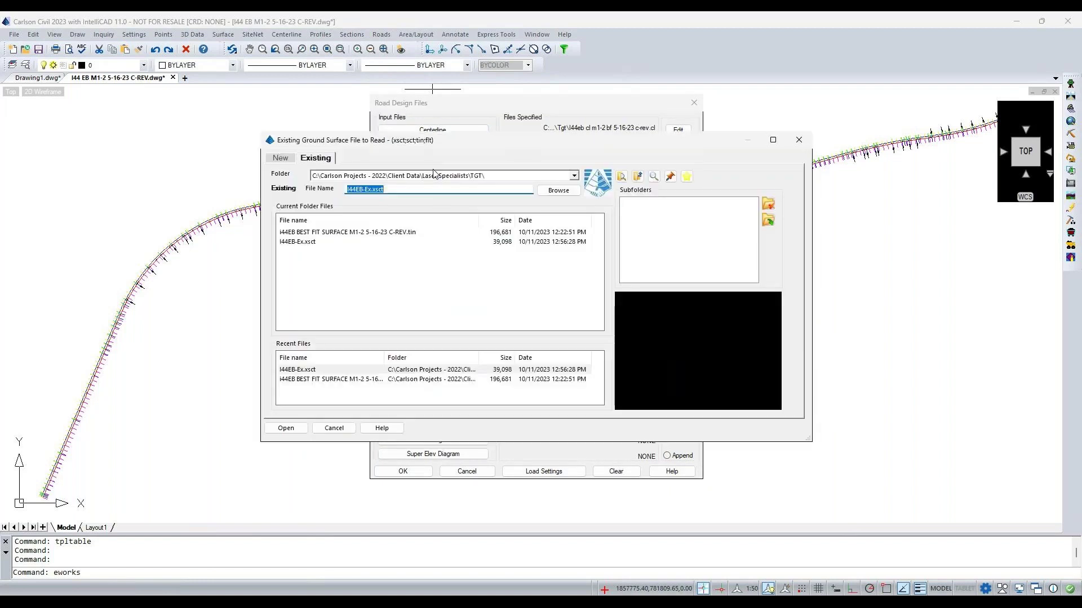
pyautogui.click(349, 233)
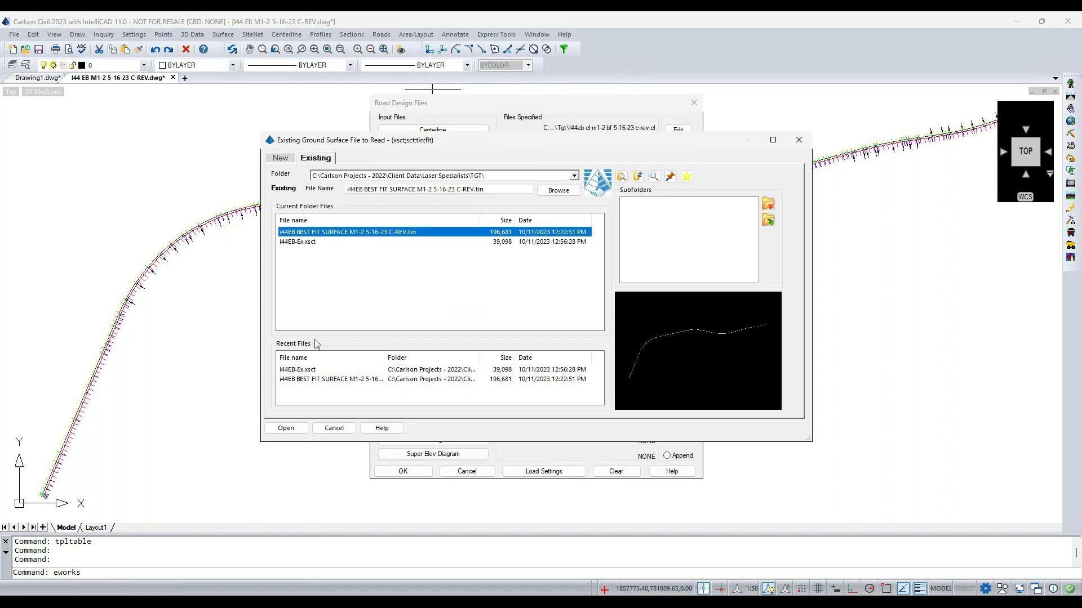
pyautogui.click(285, 428)
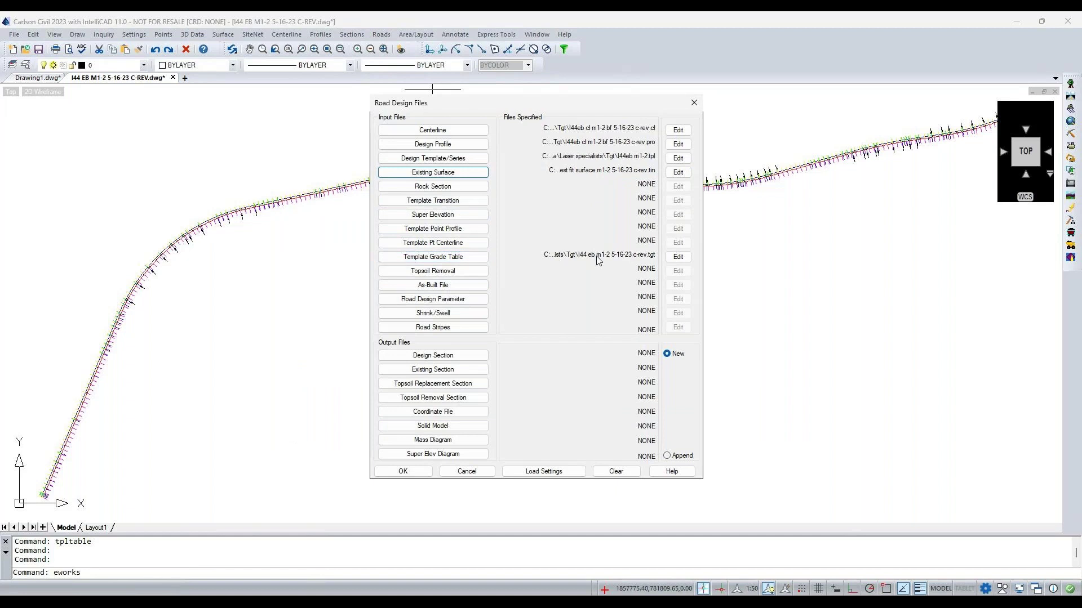
# Set the design section output to a new section file named I44EB-Pr.xsct
pyautogui.click(429, 360)
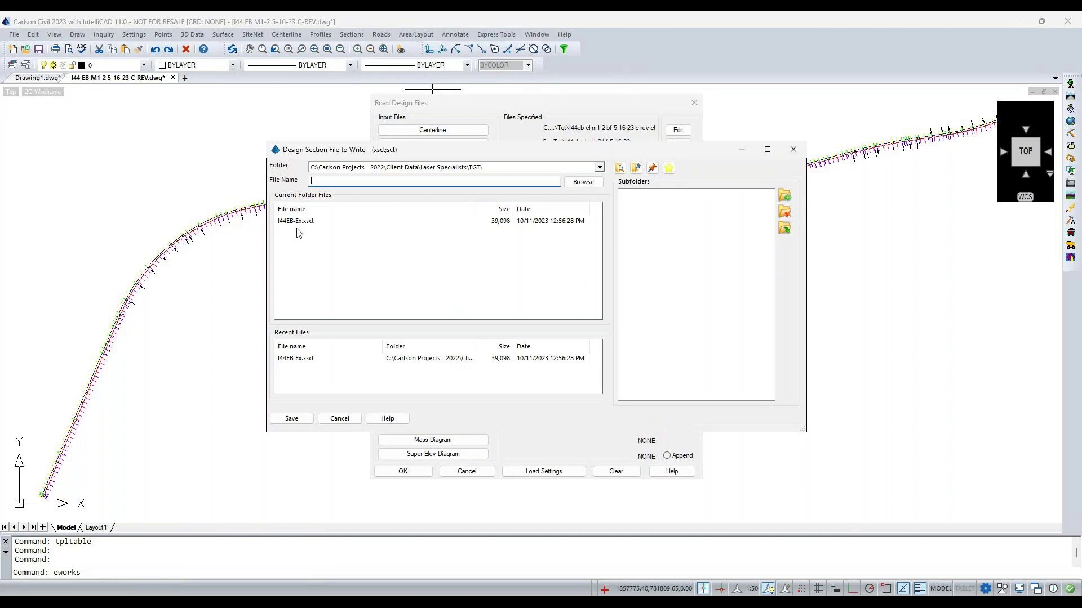
pyautogui.click(307, 221)
pyautogui.click(336, 181)
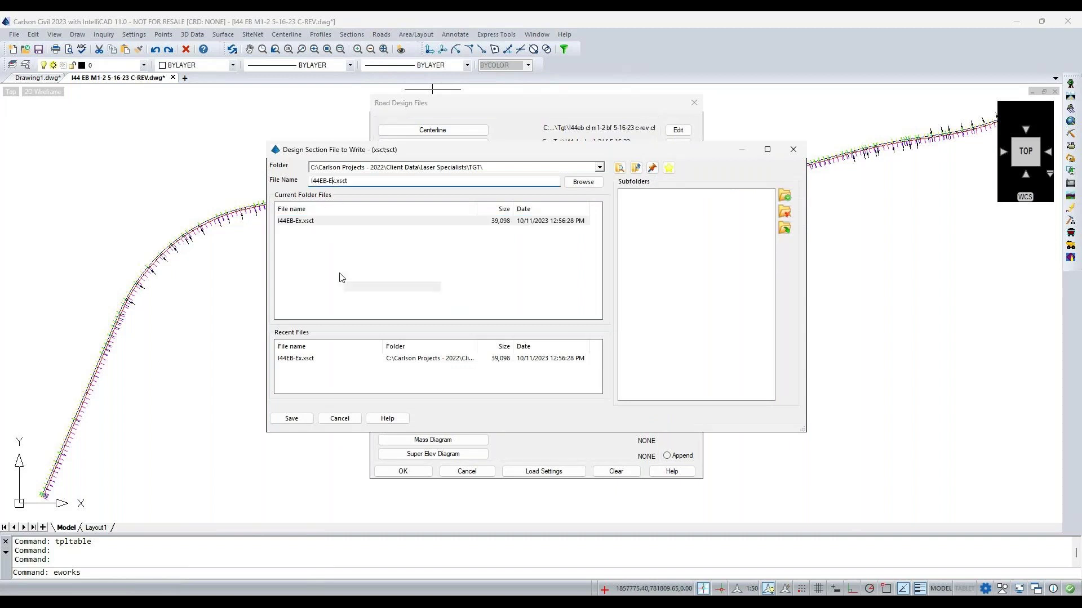
pyautogui.write('P')
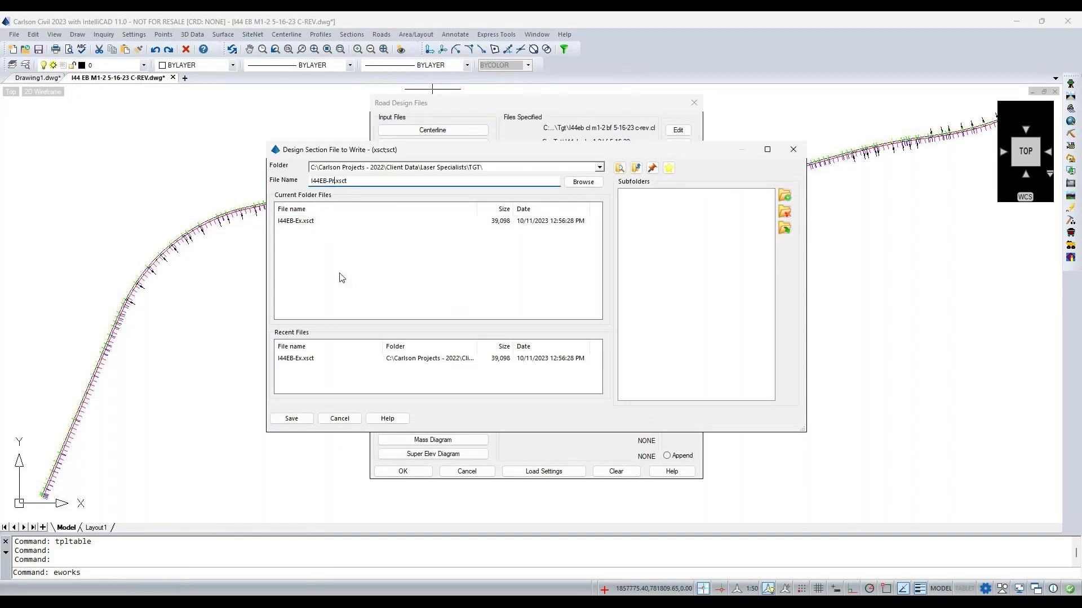
pyautogui.write('r')
pyautogui.click(292, 418)
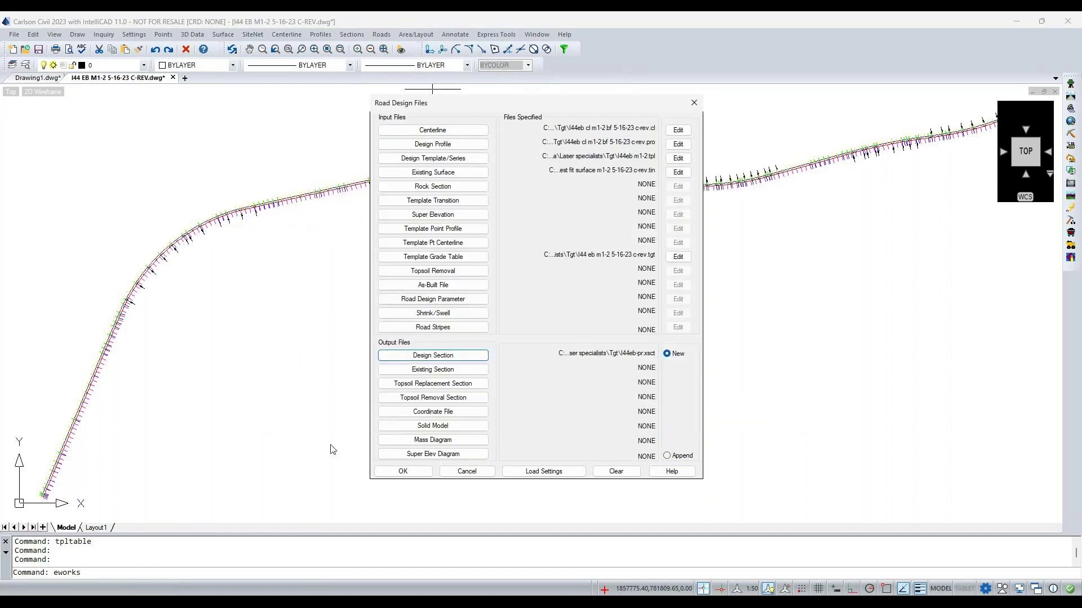
# Process the road design at a station interval of 50 with Triangulate and Contour off and template polylines drawn, then close the volume report
pyautogui.click(410, 475)
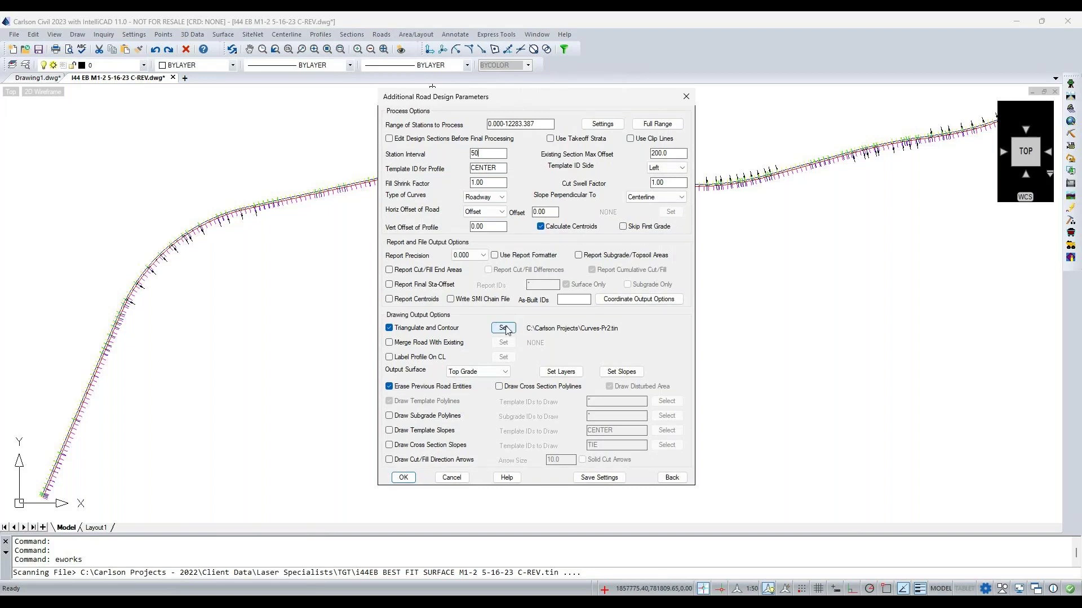
pyautogui.click(392, 328)
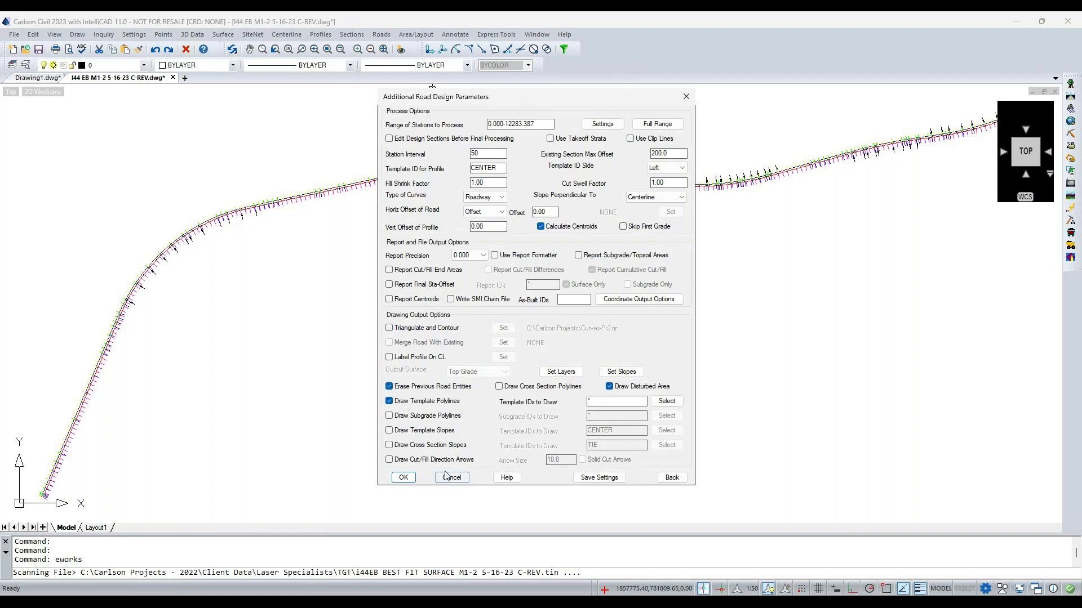
pyautogui.click(403, 478)
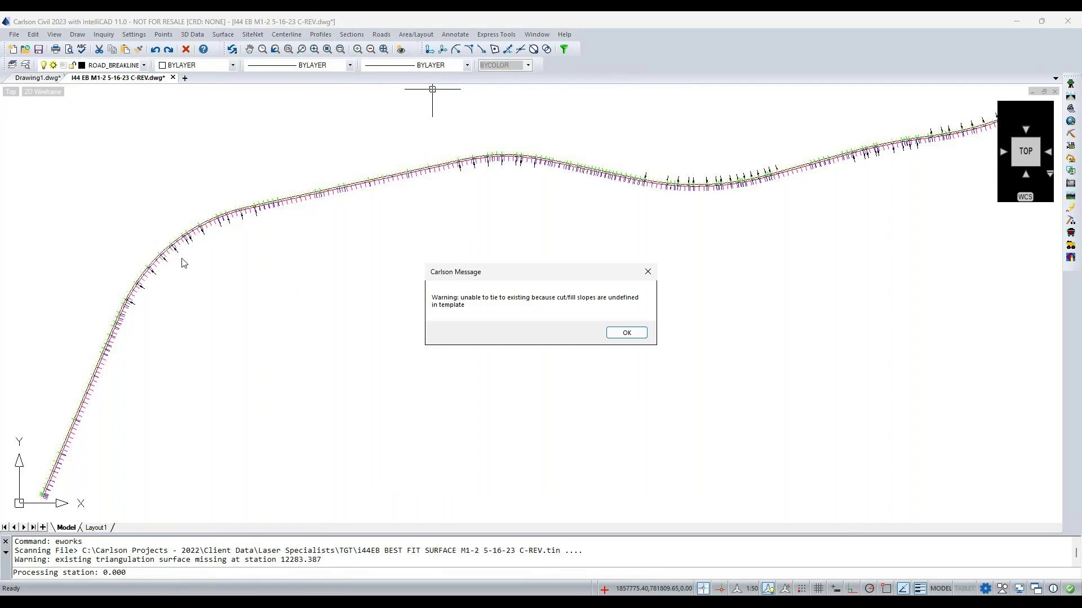
pyautogui.click(628, 331)
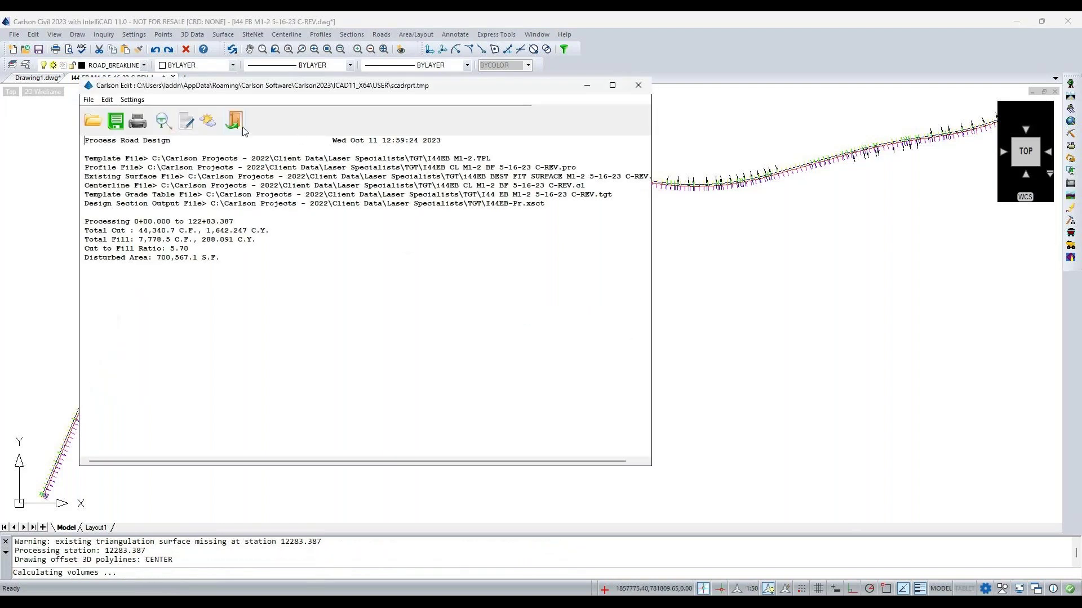
pyautogui.click(237, 122)
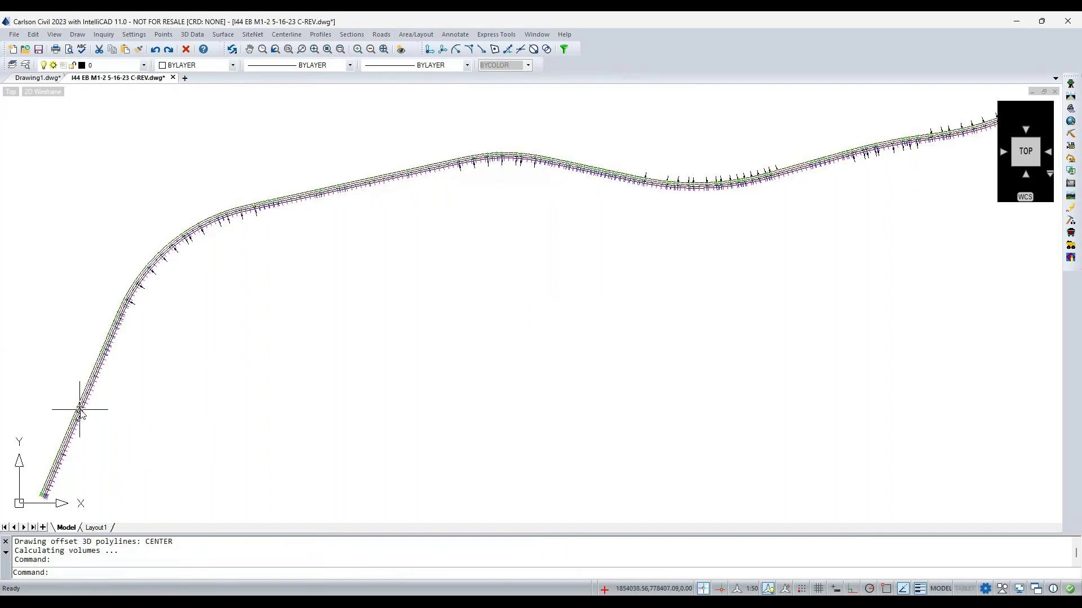
pyautogui.scroll(5, 84, 403)
pyautogui.scroll(2, 89, 398)
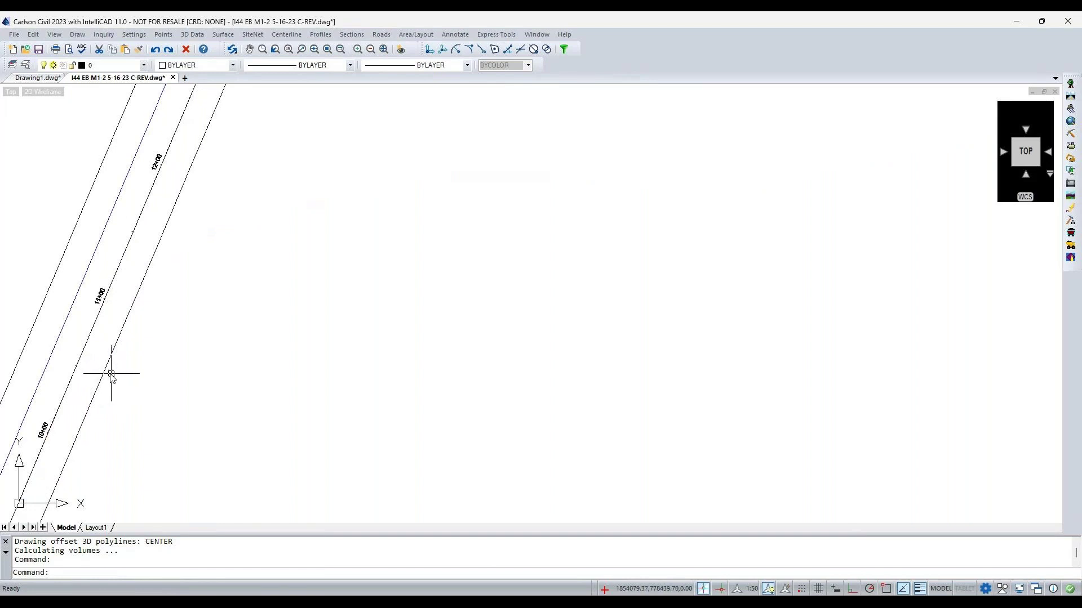
# Open the proposed section file I44EB-Pr.xsct in the Section File Editor
pyautogui.moveTo(111, 372); pyautogui.dragTo(321, 371, button='middle')
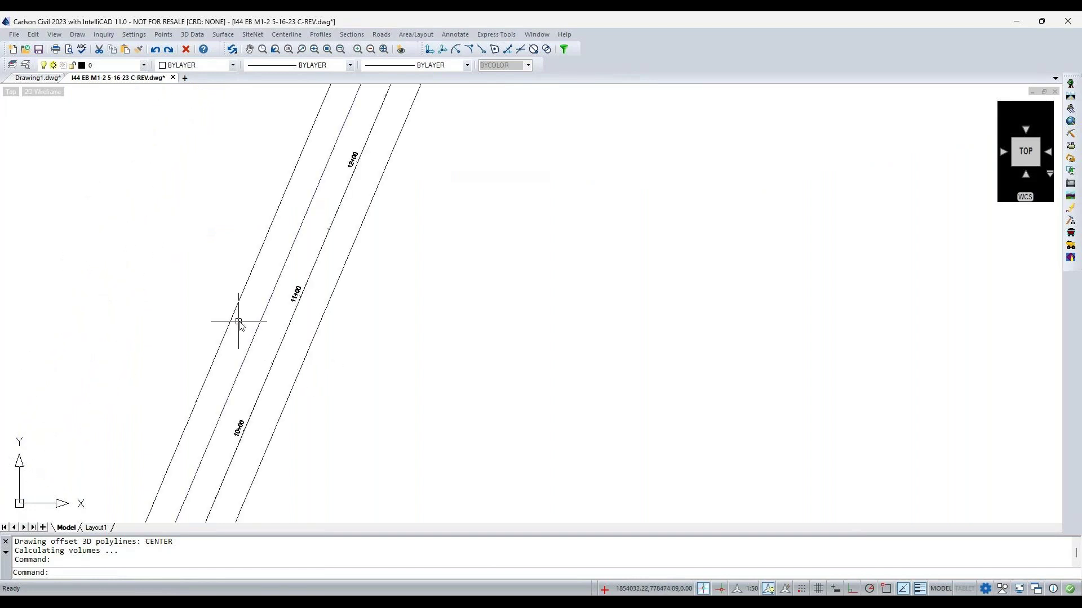
pyautogui.click(349, 35)
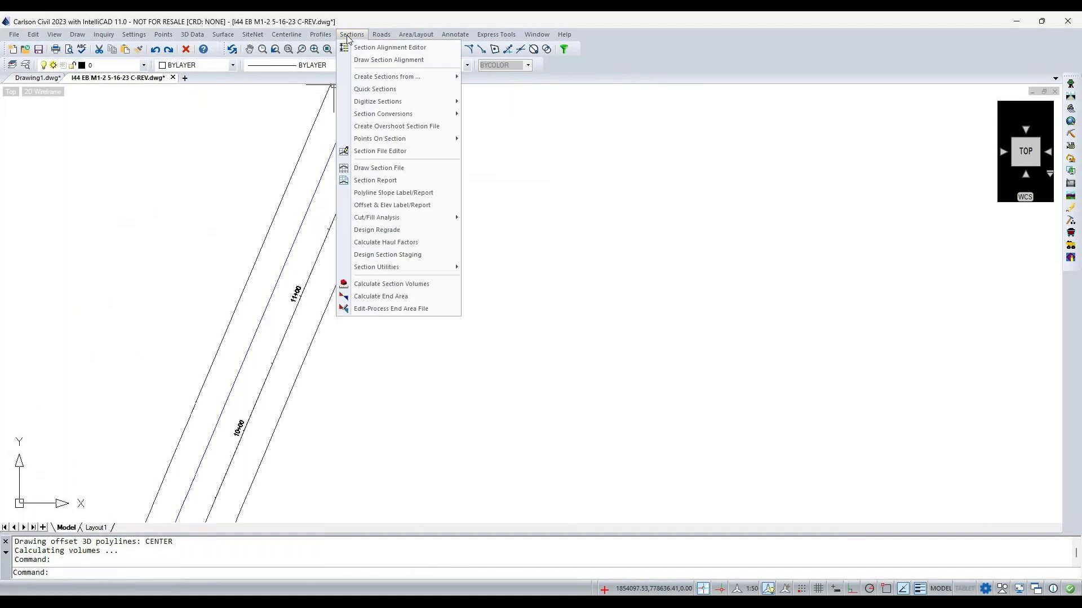
pyautogui.click(386, 152)
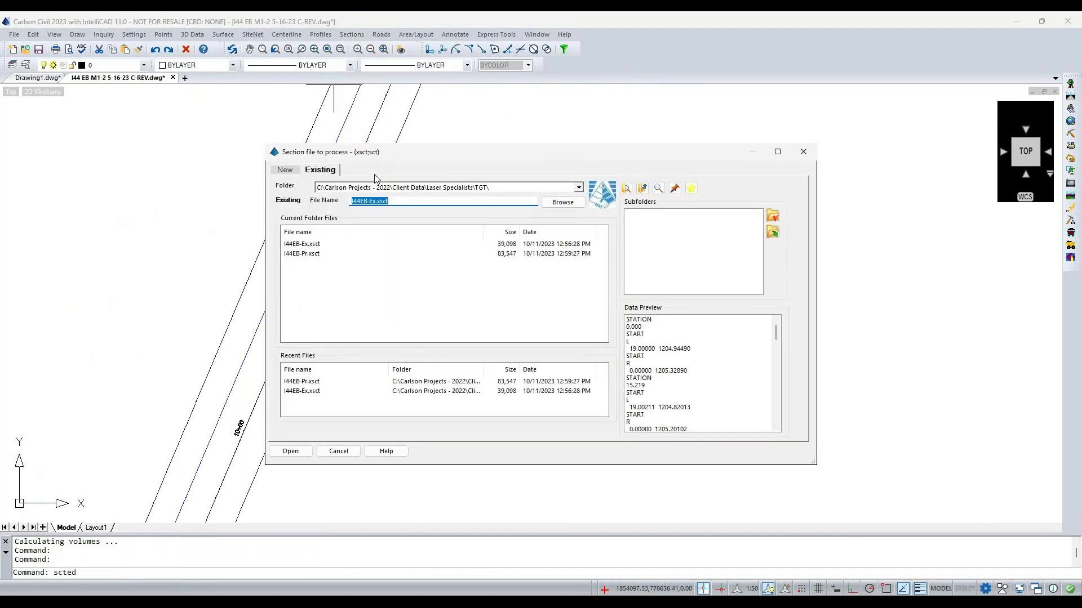
pyautogui.click(309, 254)
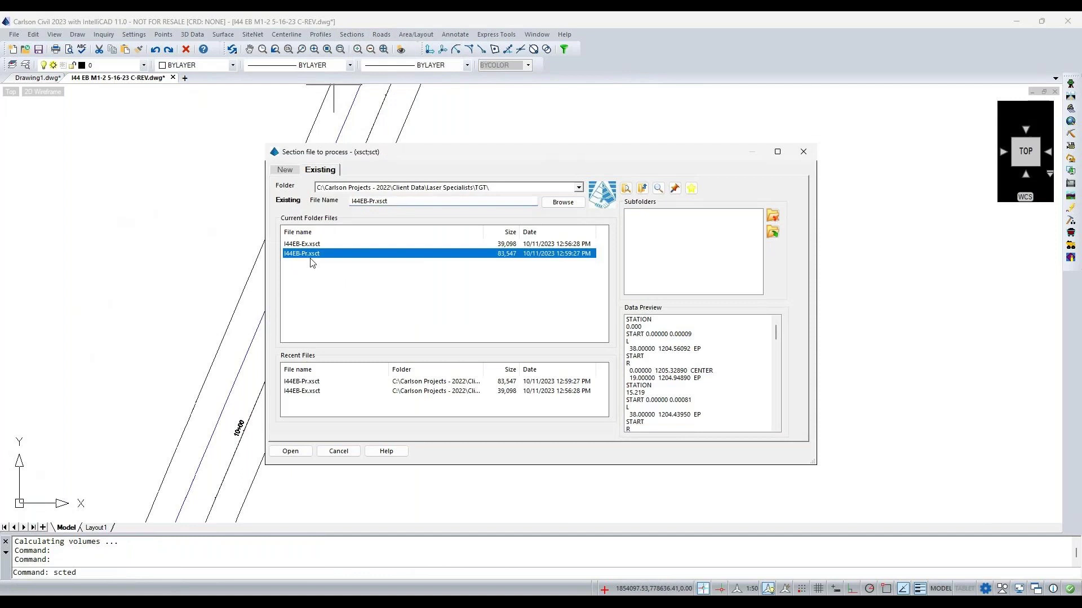
pyautogui.click(294, 450)
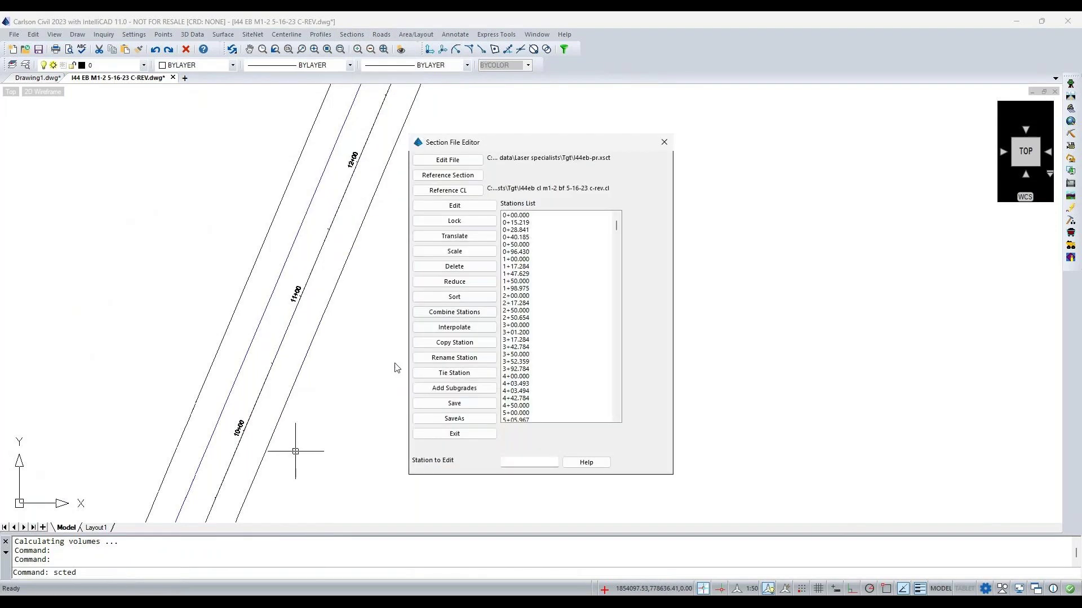
# Load I44EB-Ex.xsct as the reference section file for comparison
pyautogui.click(447, 175)
pyautogui.click(334, 239)
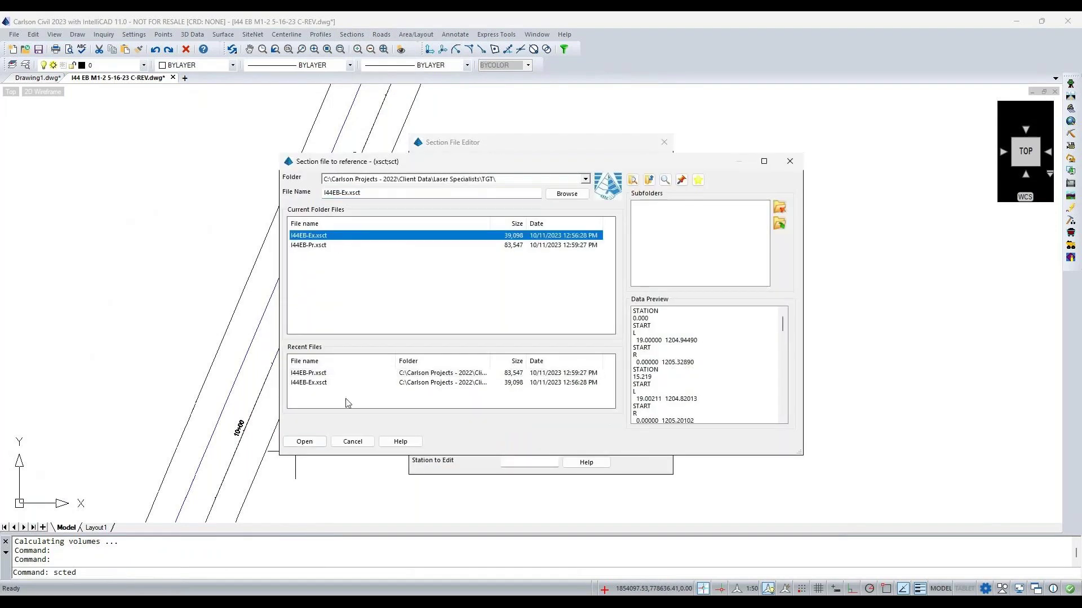
pyautogui.click(309, 443)
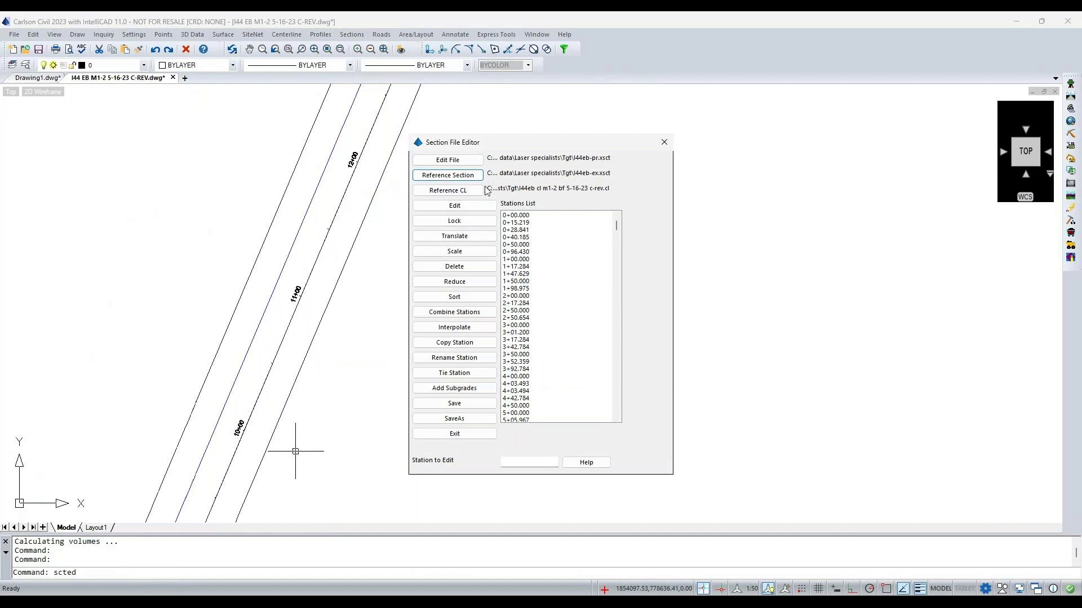
# Examine the proposed cross sections station by station from 0+00.000 to just past 3+17.284, checking offsets and slopes, and exit the Section File Editor
pyautogui.click(520, 215)
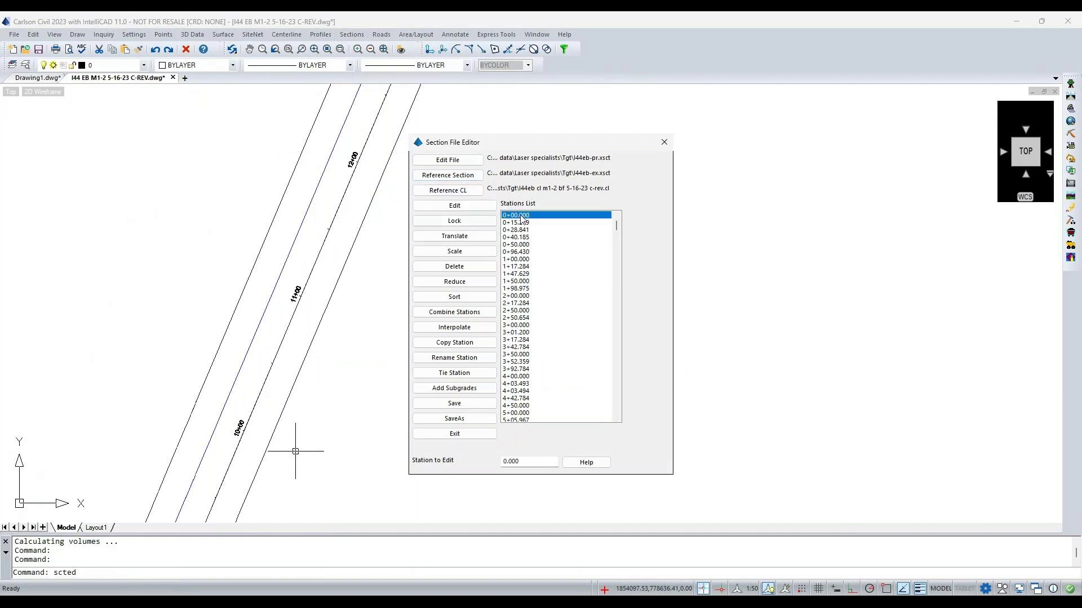
pyautogui.click(467, 206)
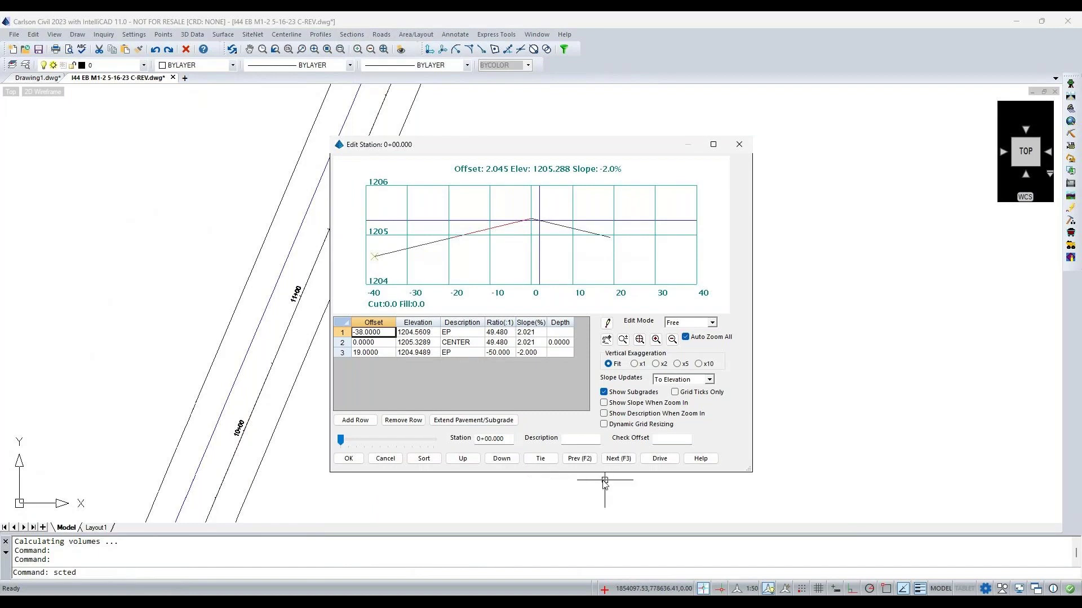
pyautogui.click(624, 467)
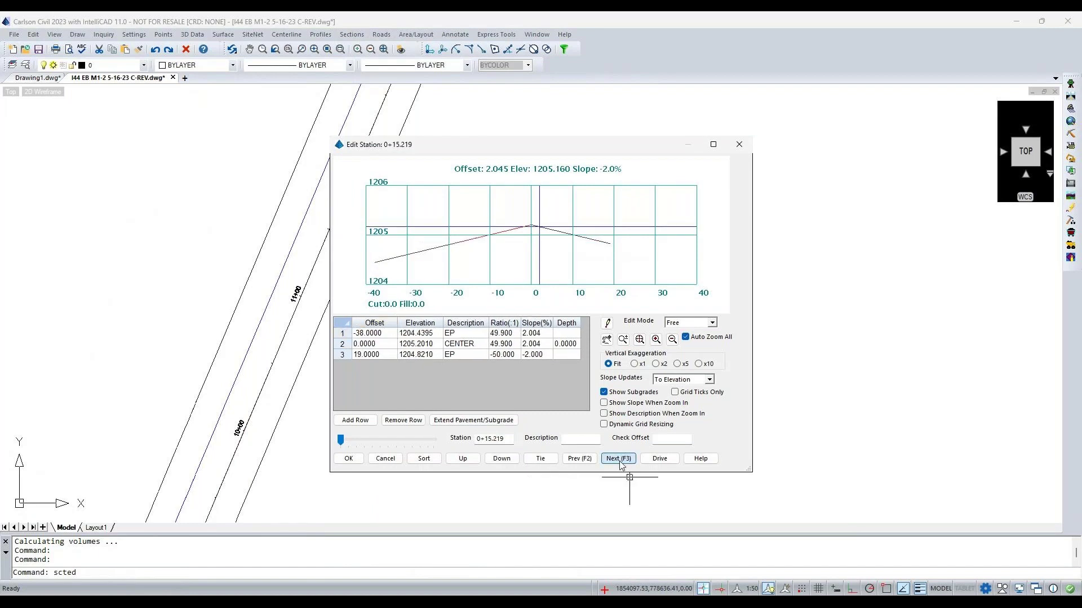
pyautogui.click(620, 463)
pyautogui.click(620, 464)
pyautogui.click(620, 464)
pyautogui.click(620, 463)
pyautogui.click(620, 463)
pyautogui.click(621, 463)
pyautogui.click(621, 464)
pyautogui.click(620, 464)
pyautogui.click(620, 463)
pyautogui.click(620, 464)
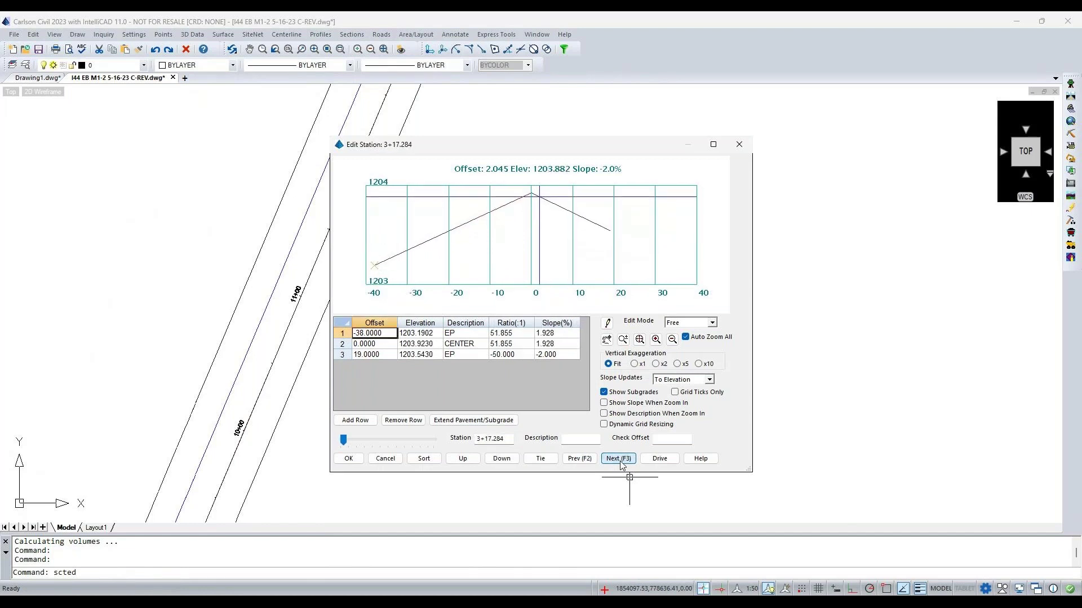
pyautogui.click(620, 463)
pyautogui.click(349, 458)
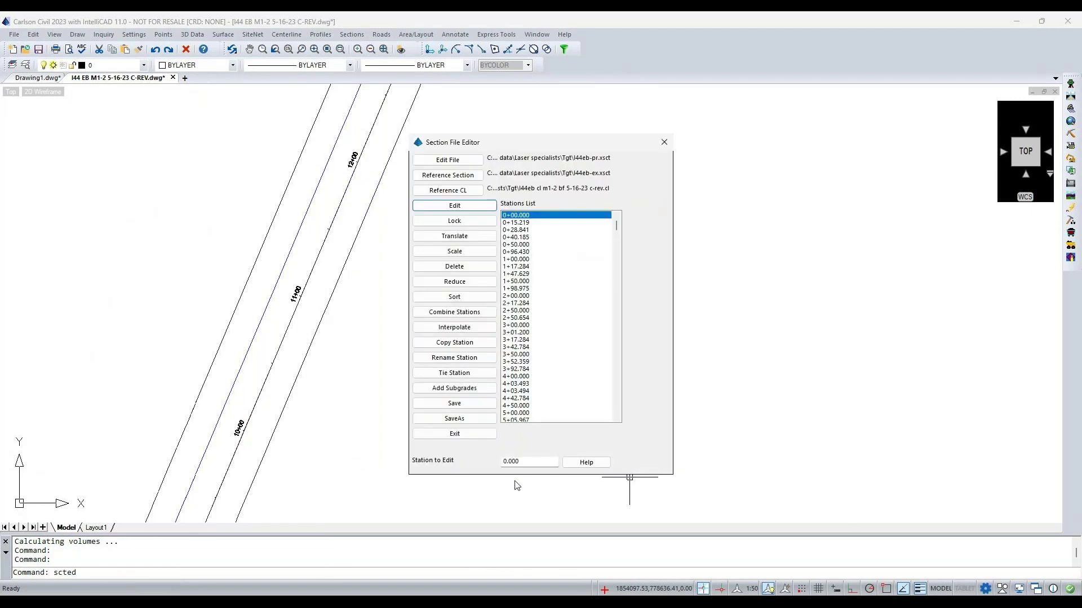
pyautogui.click(461, 435)
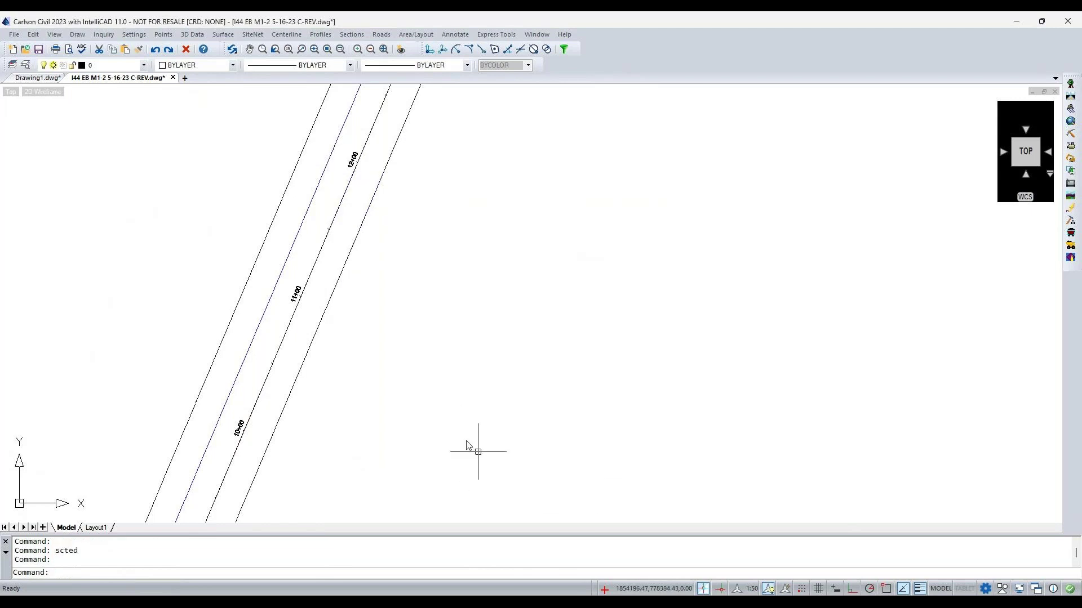